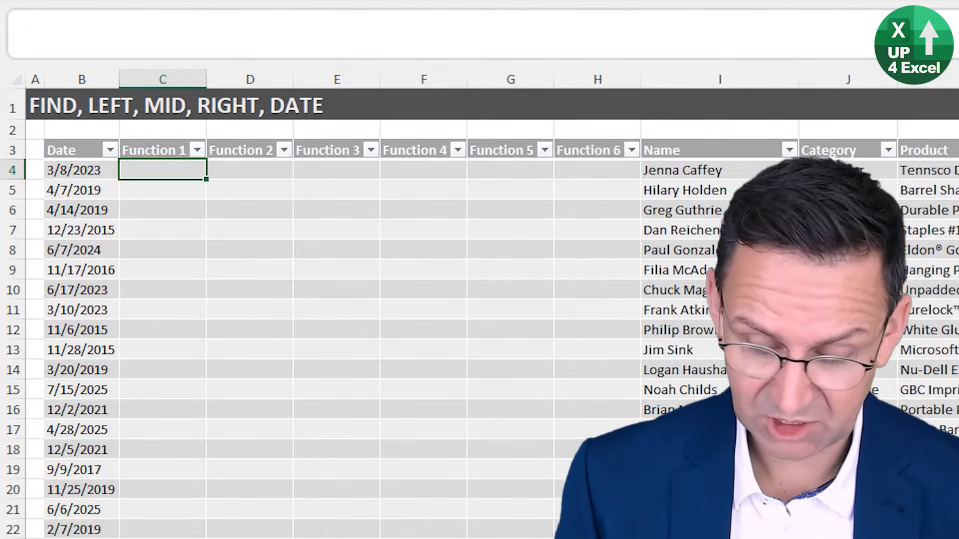
pyautogui.write('=date')
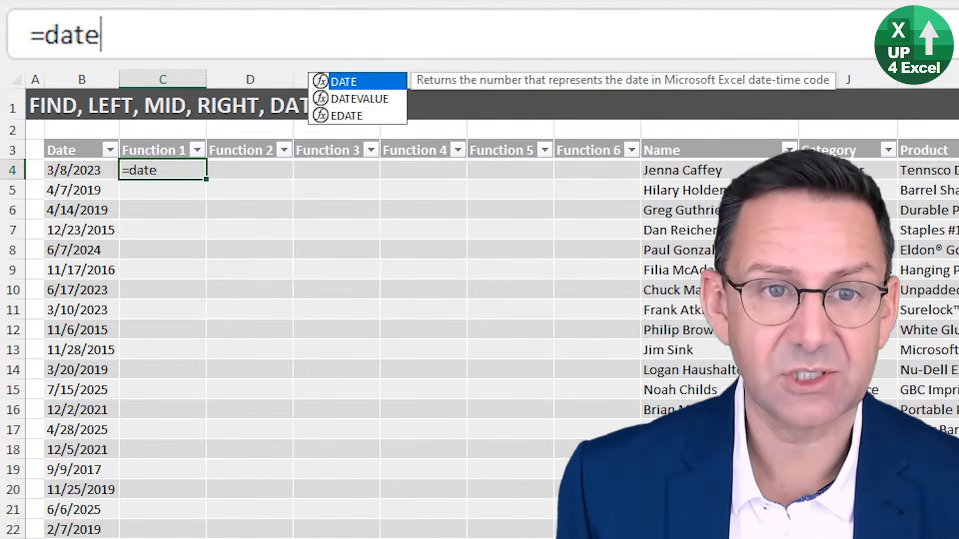
pyautogui.press('Down')
pyautogui.press('Tab')
pyautogui.press('Left')
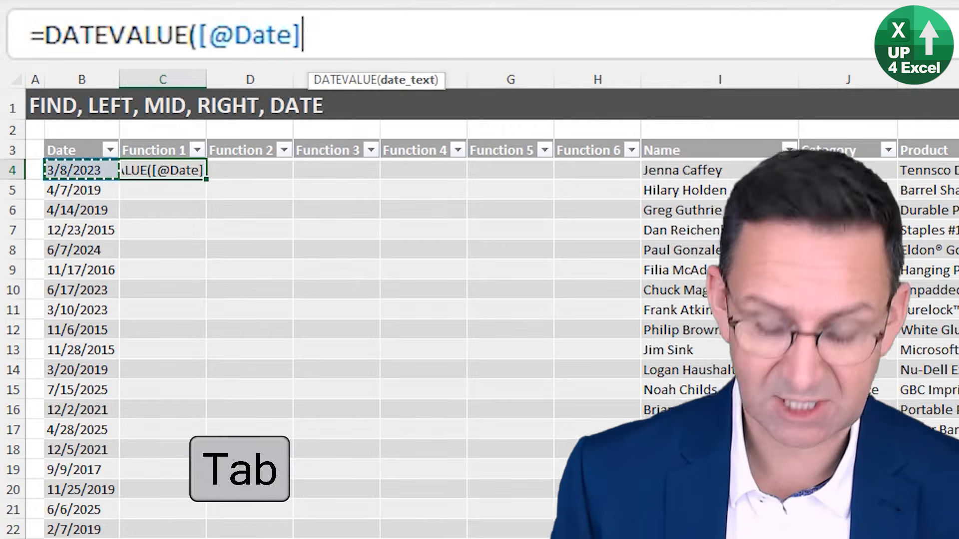
pyautogui.write(')')
pyautogui.press('Return')
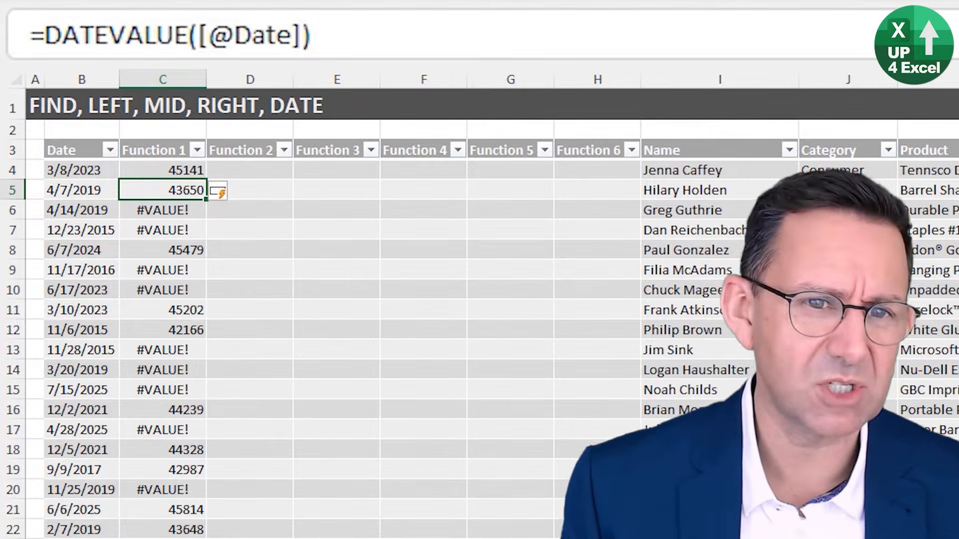
# Step: Examine the DATEVALUE results down the Function 1 column against the text dates in the Date column
pyautogui.press('Down')
pyautogui.press('Down')
pyautogui.press('Left')
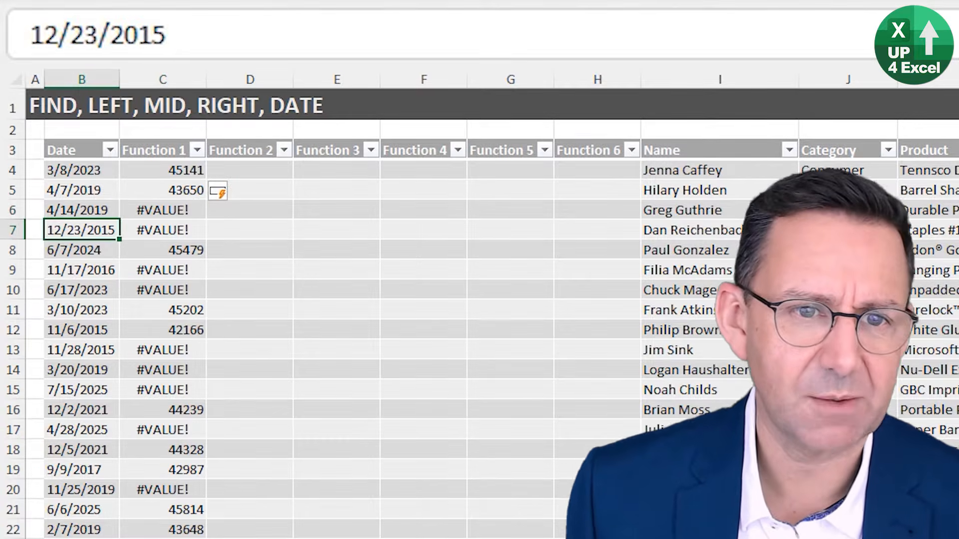
pyautogui.press('Up')
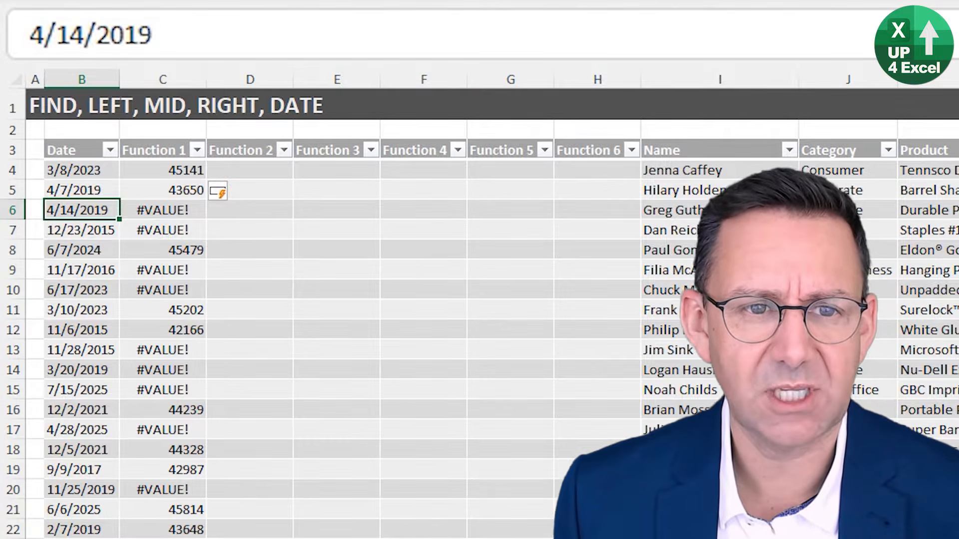
pyautogui.press('Down')
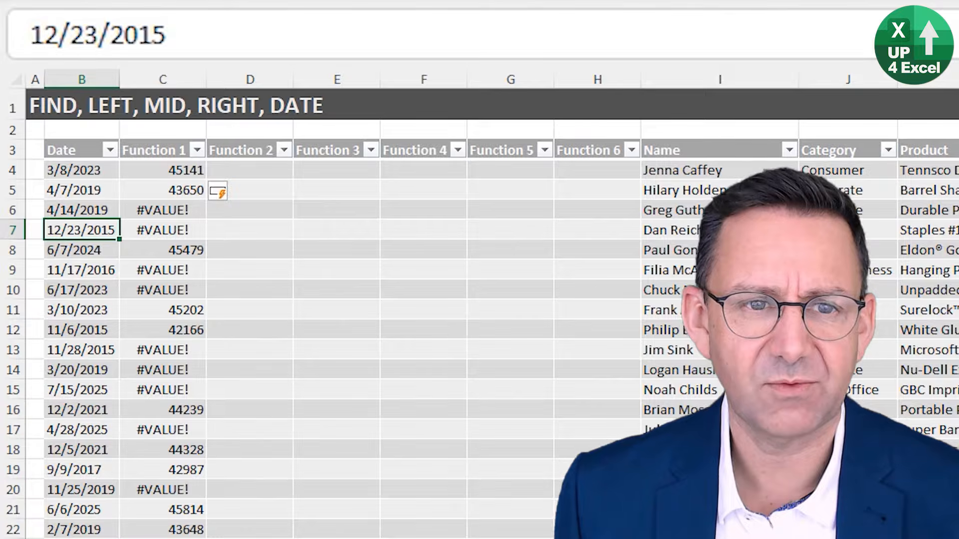
pyautogui.press('Up')
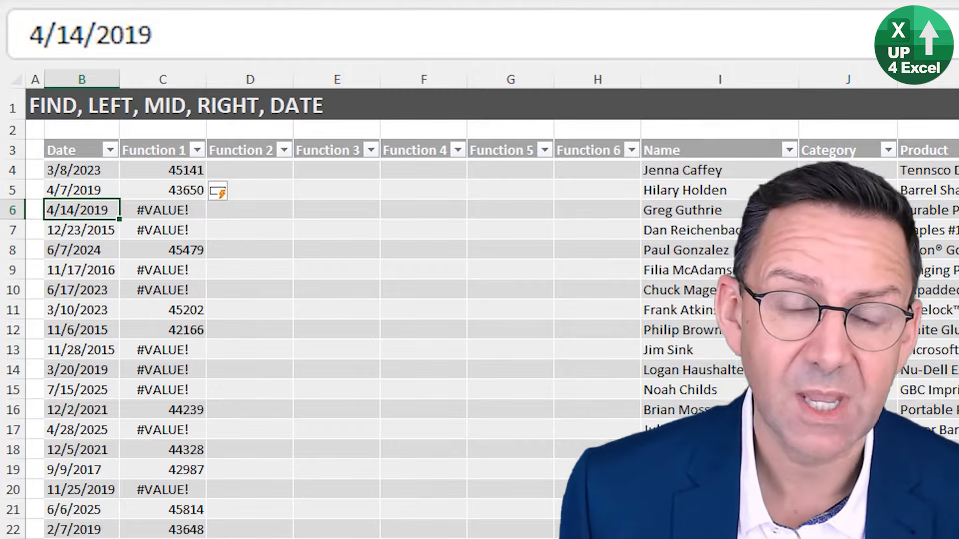
pyautogui.press('Right')
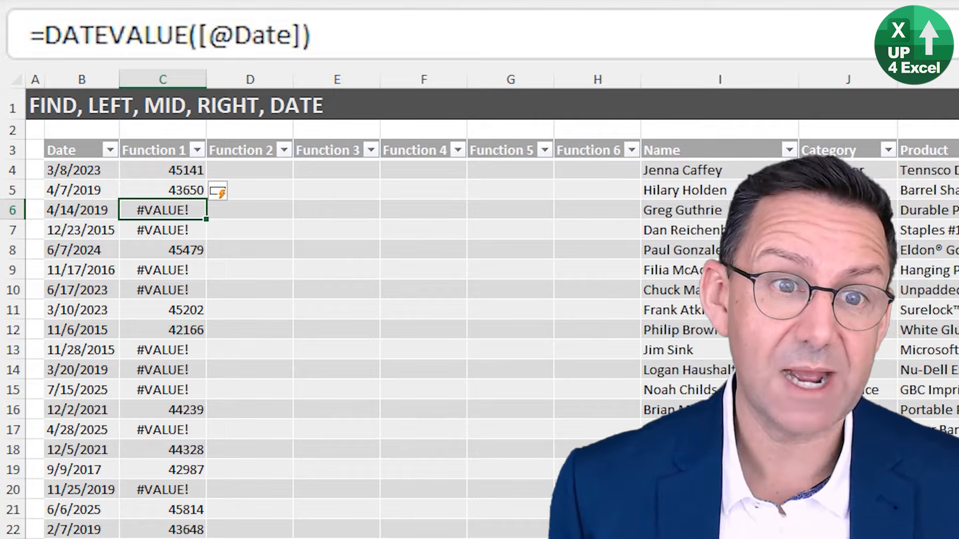
pyautogui.press('Up')
pyautogui.press('Up')
pyautogui.press('Down')
pyautogui.press('Down')
pyautogui.press('Down')
pyautogui.press('Down')
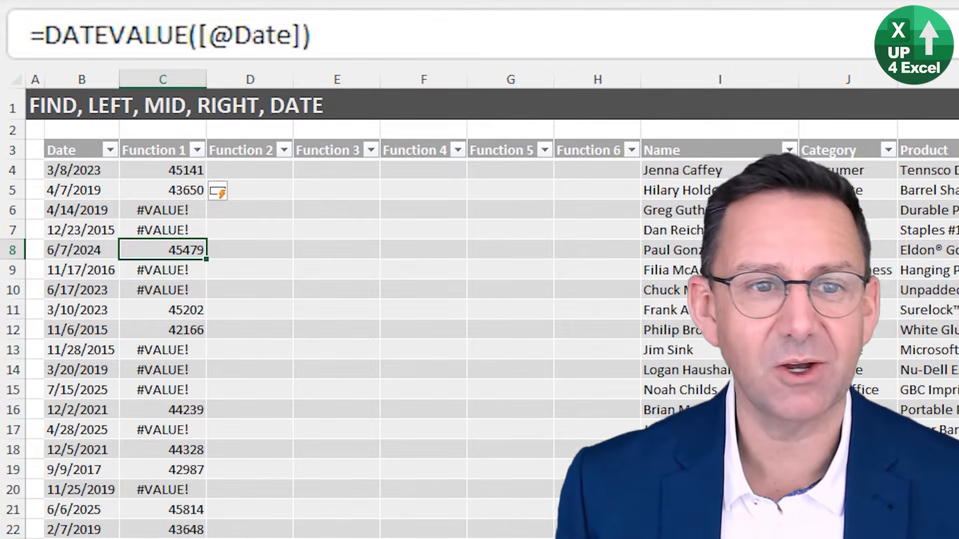
pyautogui.press('Down')
pyautogui.press('Down')
pyautogui.press('Down')
pyautogui.press('Down')
pyautogui.press('Down')
pyautogui.press('Down')
pyautogui.press('Down')
pyautogui.press('Down')
pyautogui.press('Down')
pyautogui.press('Down')
pyautogui.press('Down')
pyautogui.press('Down')
pyautogui.press('Down')
pyautogui.press('Down')
pyautogui.press('Down')
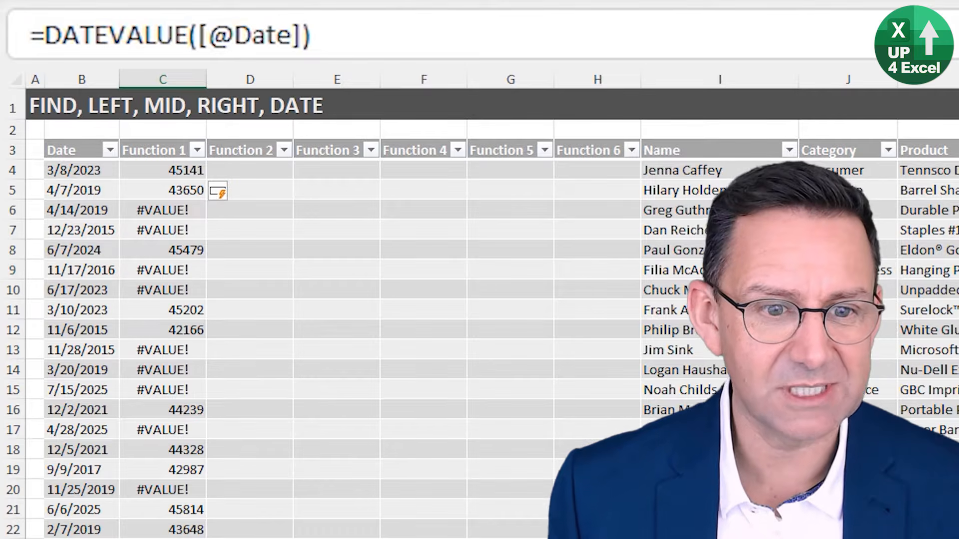
pyautogui.hotkey('ctrl', 'Up')
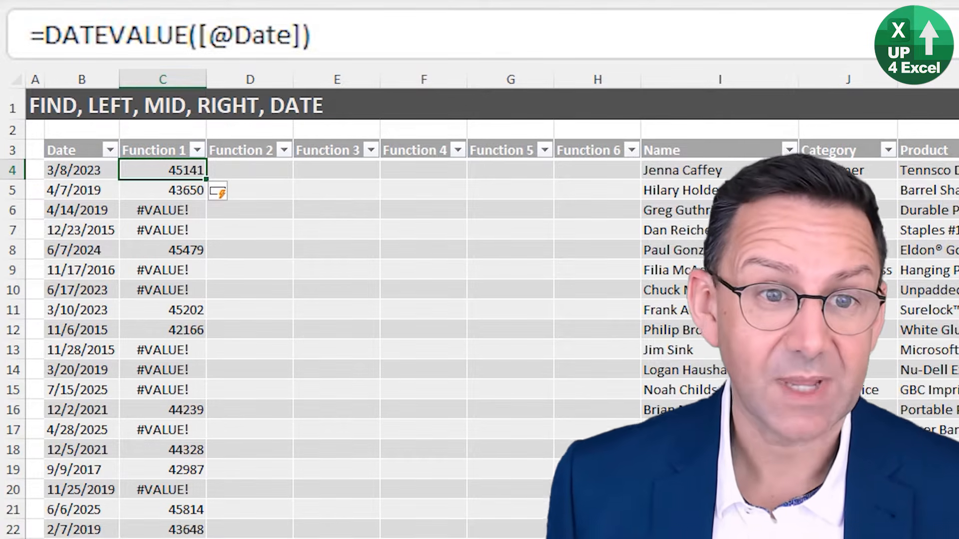
# Step: Format cell C5 as a long date and compare it with the text date beside it
pyautogui.press('Down')
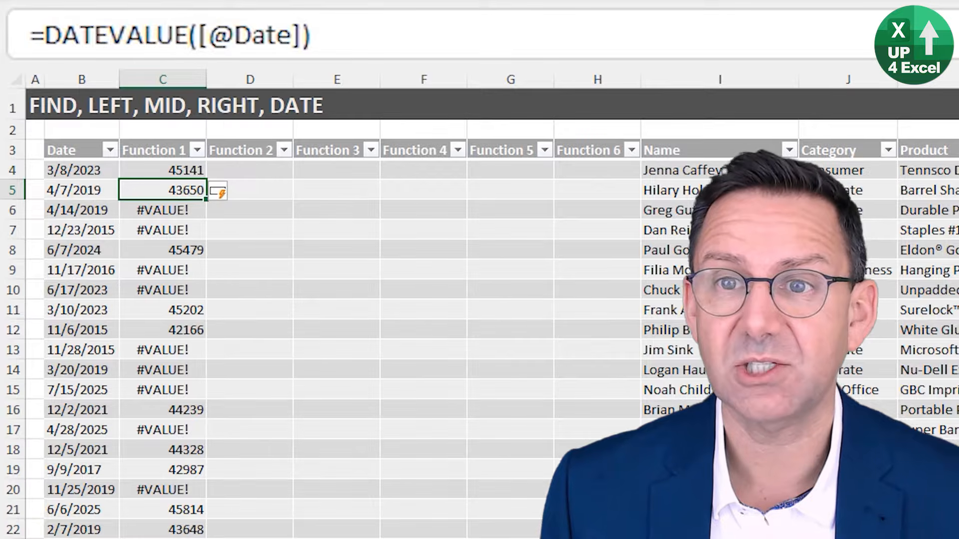
pyautogui.click(891, 3)
pyautogui.click(898, 238)
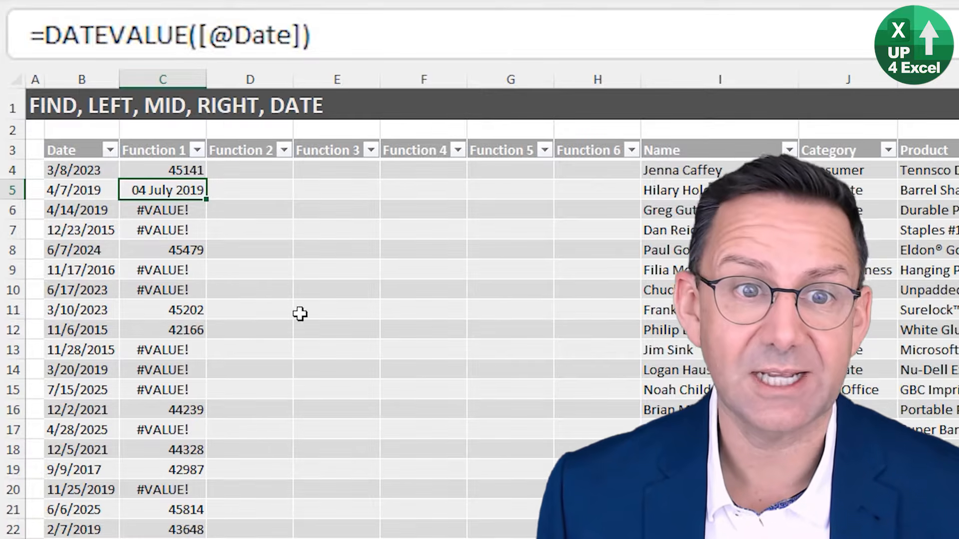
pyautogui.press('Left')
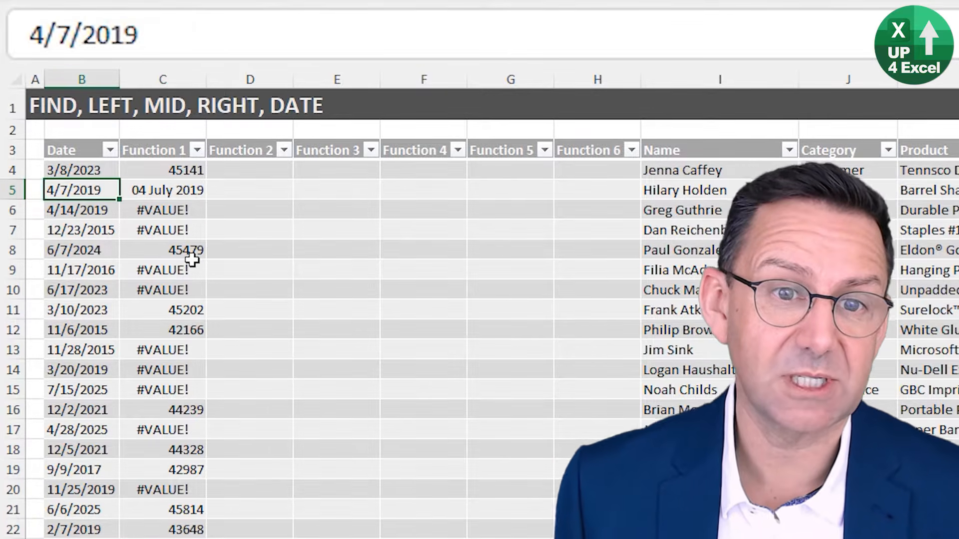
pyautogui.press('Down')
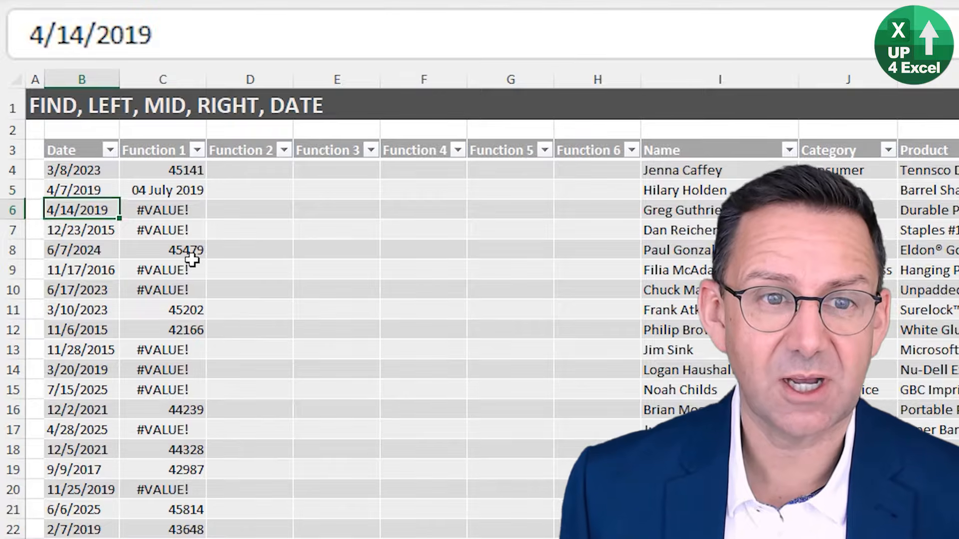
pyautogui.press('Up')
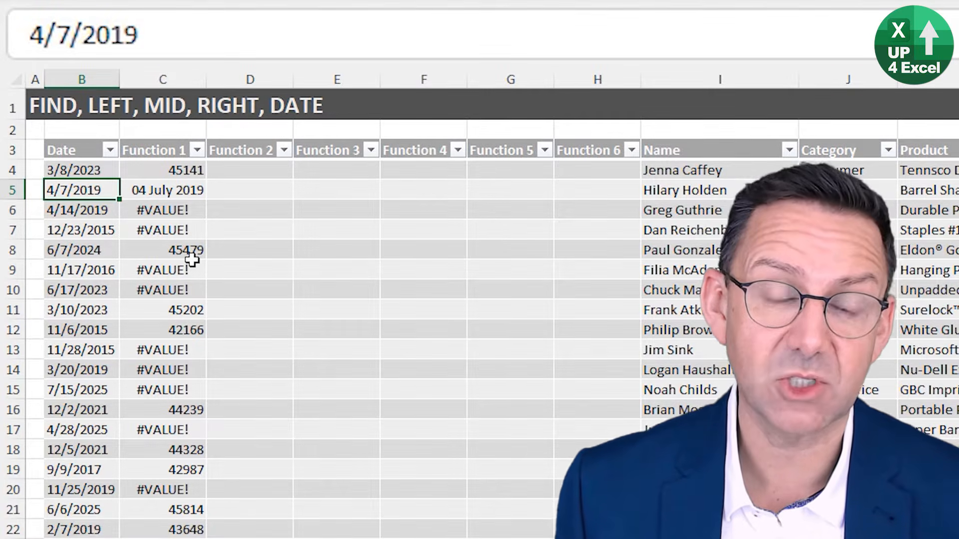
pyautogui.press('Right')
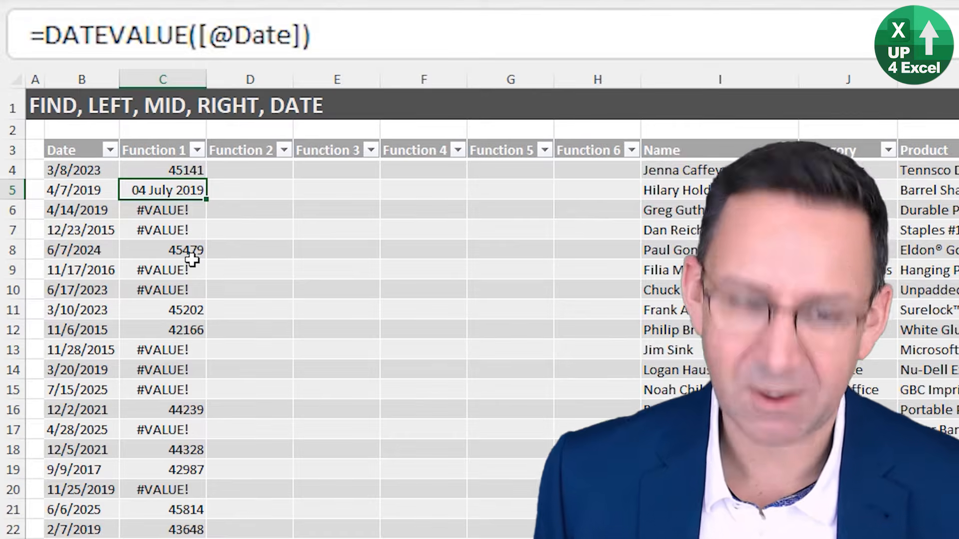
# Step: Clear all DATEVALUE formulas from the Function 1 column
pyautogui.hotkey('ctrl', 'space')
pyautogui.press('Delete')
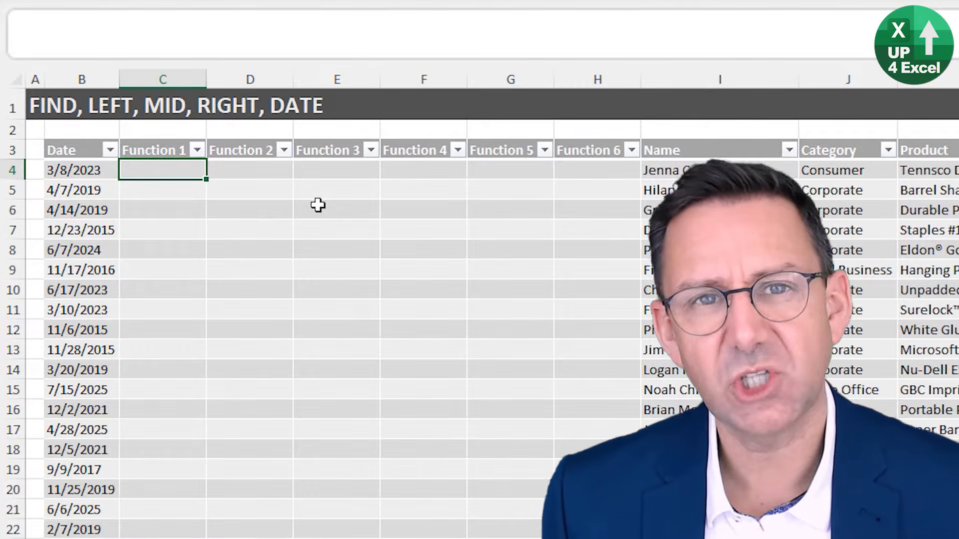
# Step: Examine how the month, day and year are laid out in the Date column's text values
pyautogui.press('Left')
pyautogui.press('Down')
pyautogui.press('Down')
pyautogui.press('Down')
pyautogui.press('Down')
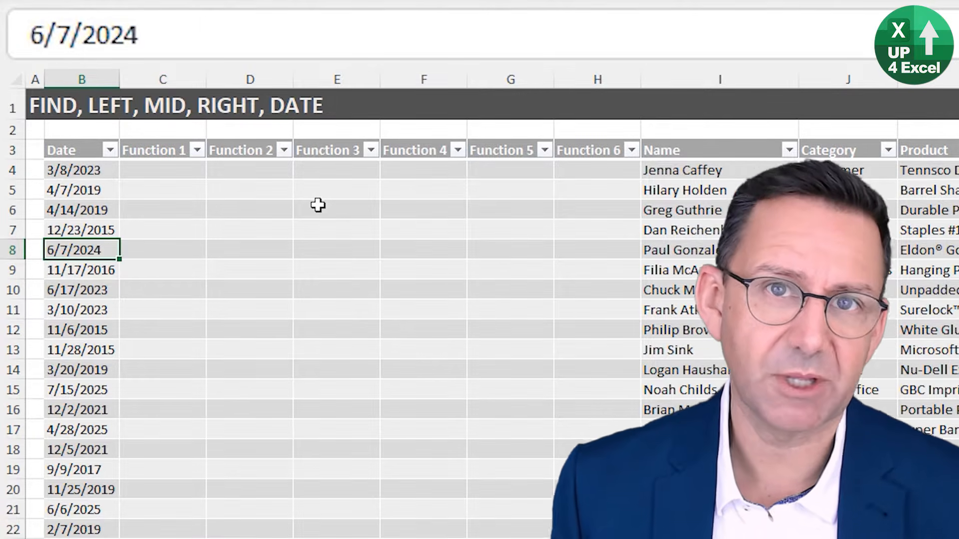
pyautogui.press('Up')
pyautogui.press('Up')
pyautogui.press('Up')
pyautogui.press('Up')
pyautogui.press('Right')
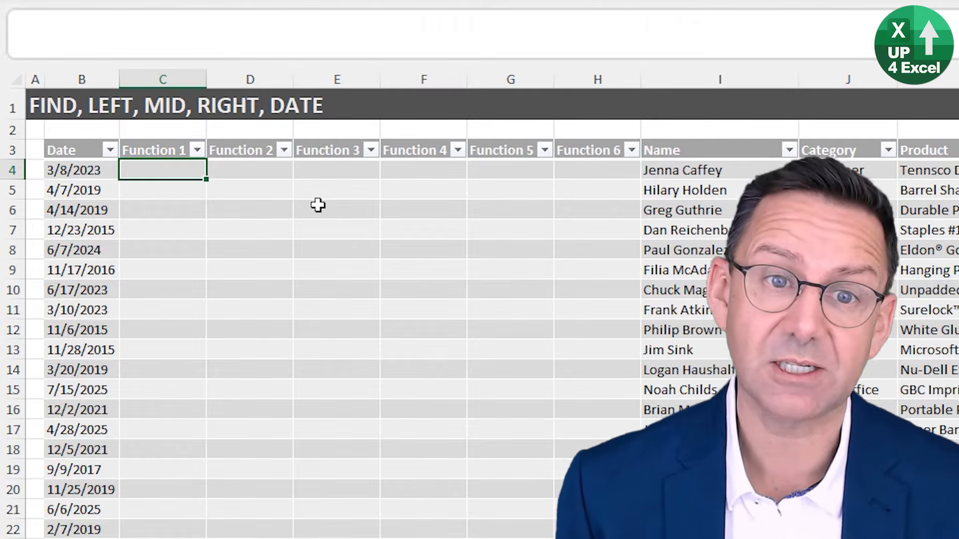
pyautogui.press('Up')
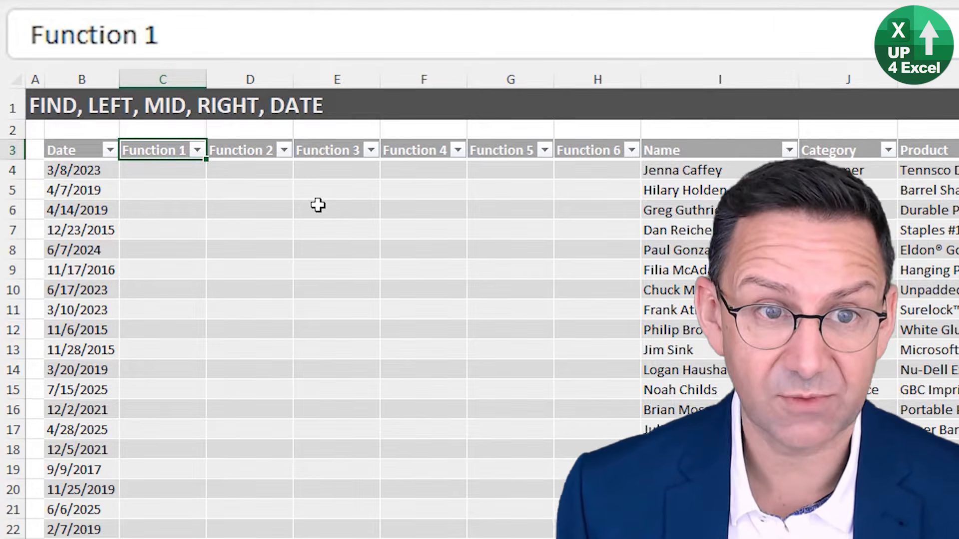
pyautogui.press('Down')
pyautogui.write('=')
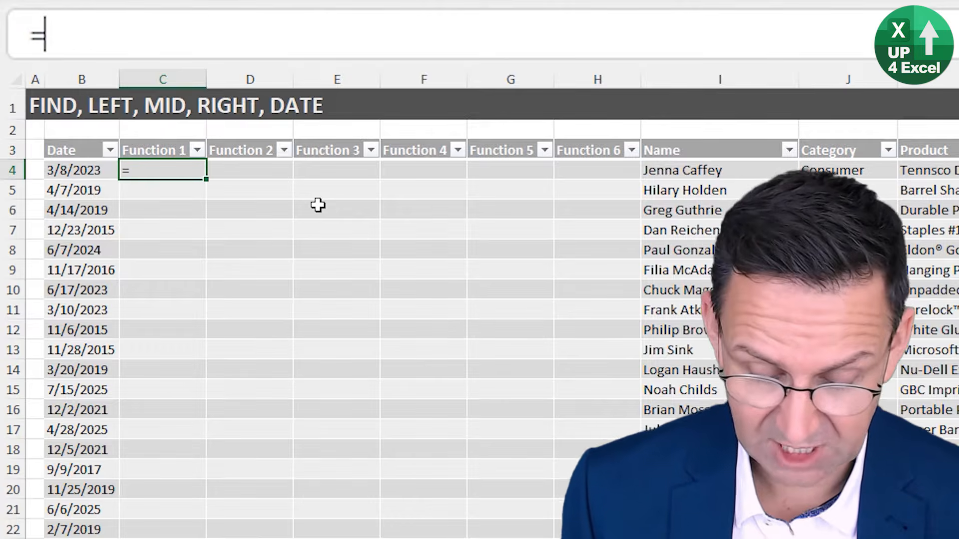
pyautogui.write('find')
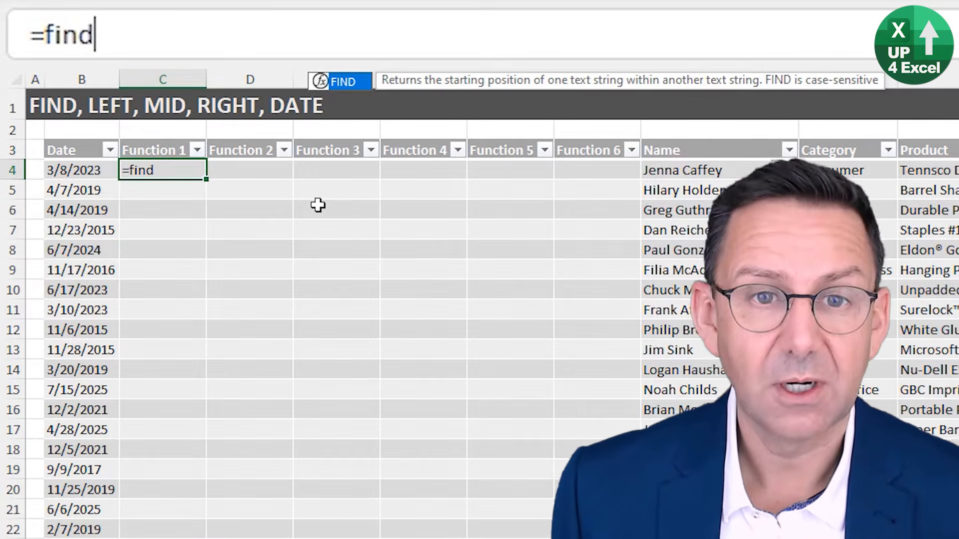
pyautogui.press('Tab')
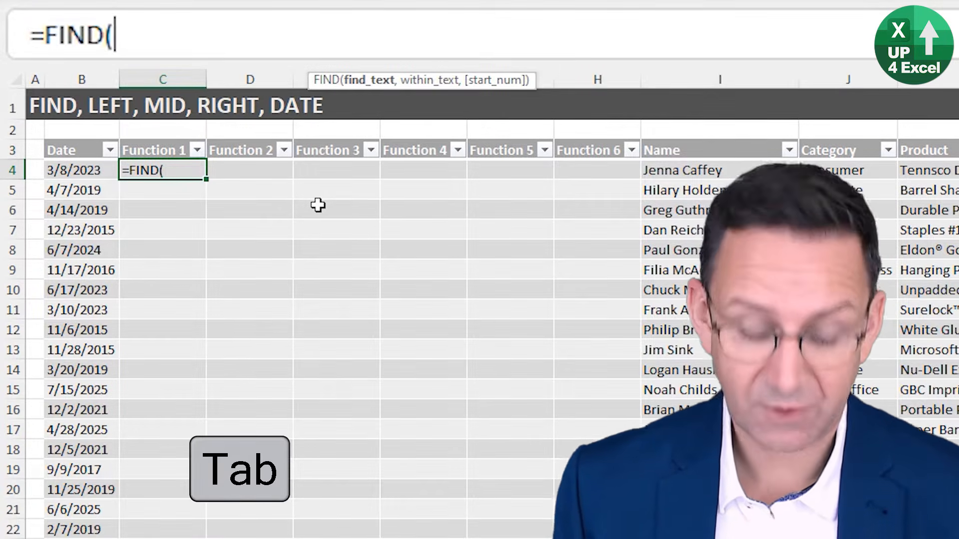
pyautogui.write('"/",')
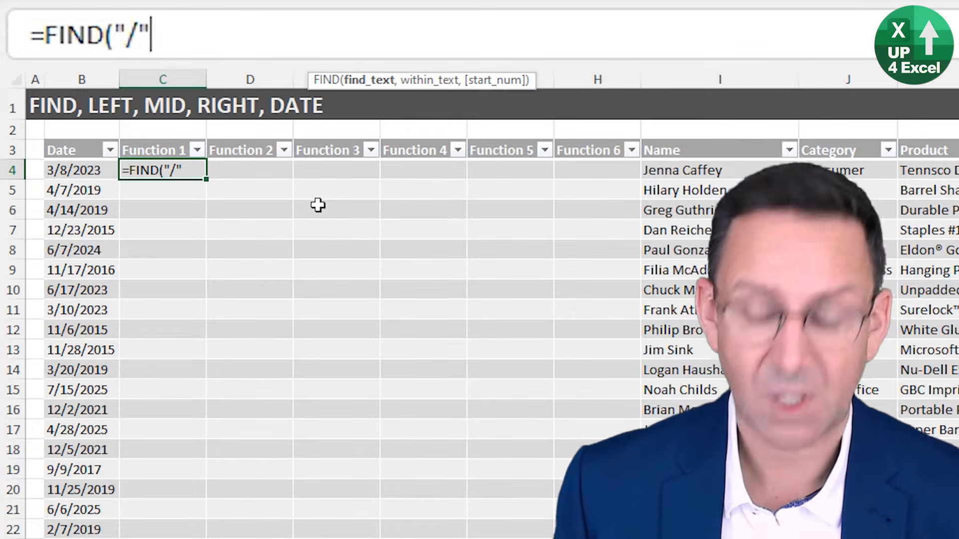
pyautogui.press('Left')
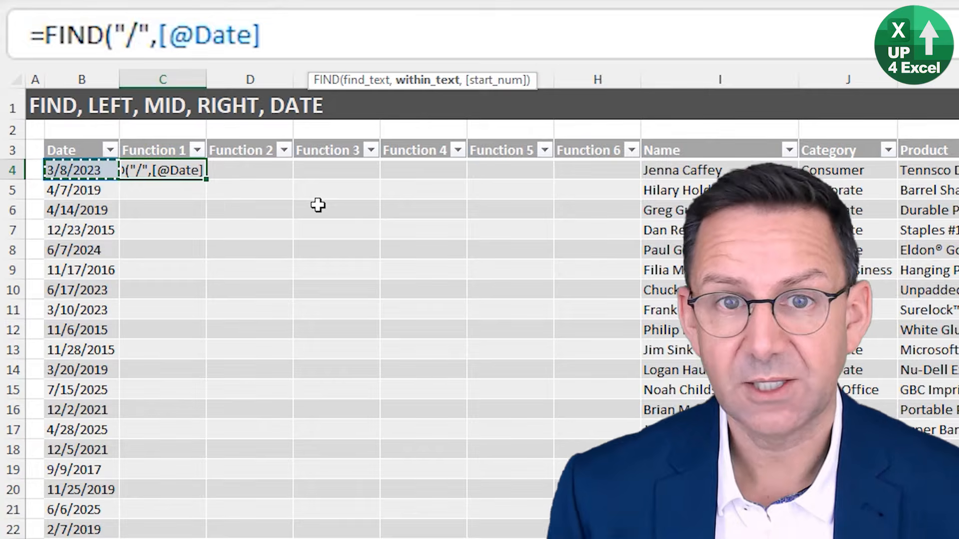
pyautogui.write(')')
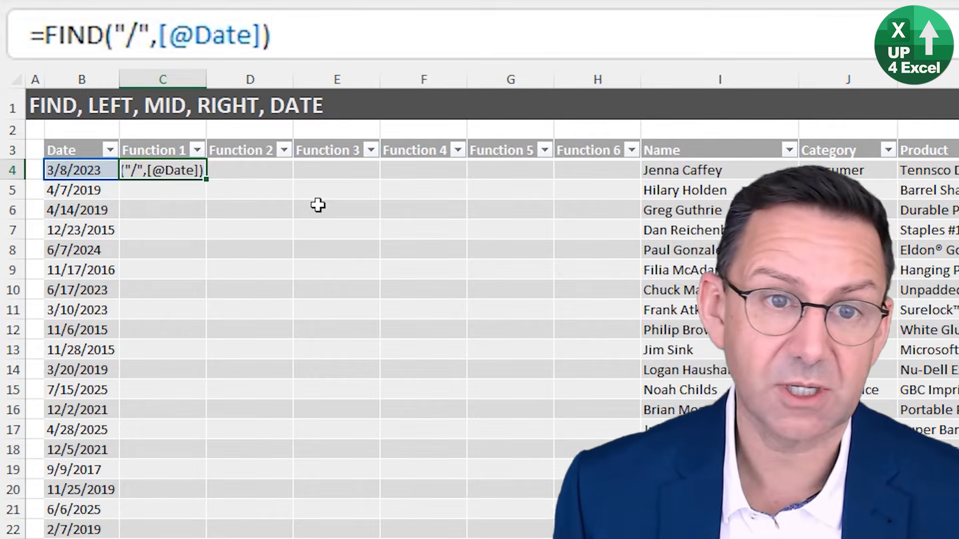
pyautogui.press('Return')
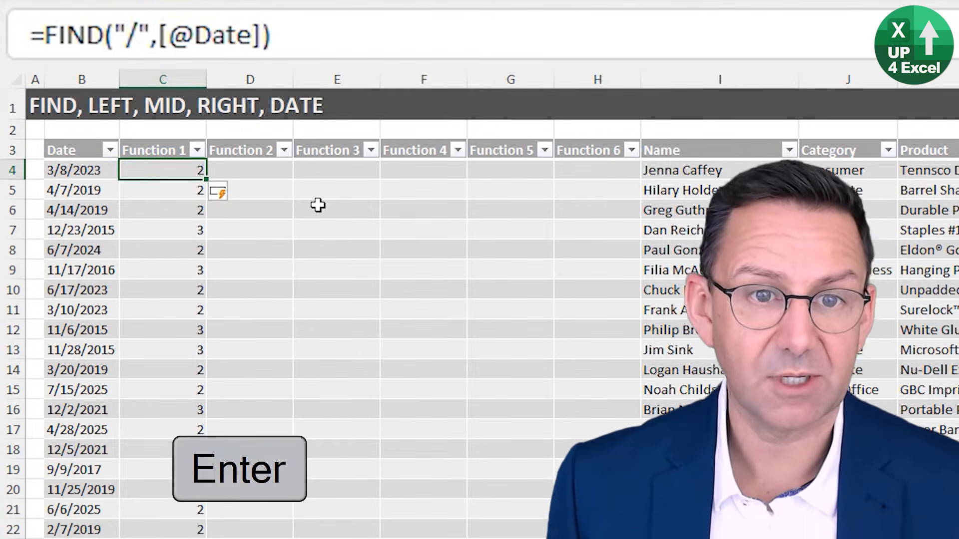
# Step: Compare the FIND results in the Function 1 column with the one- and two-digit months in the Date column
pyautogui.press('Up')
pyautogui.press('Down')
pyautogui.press('Down')
pyautogui.press('Down')
pyautogui.press('Down')
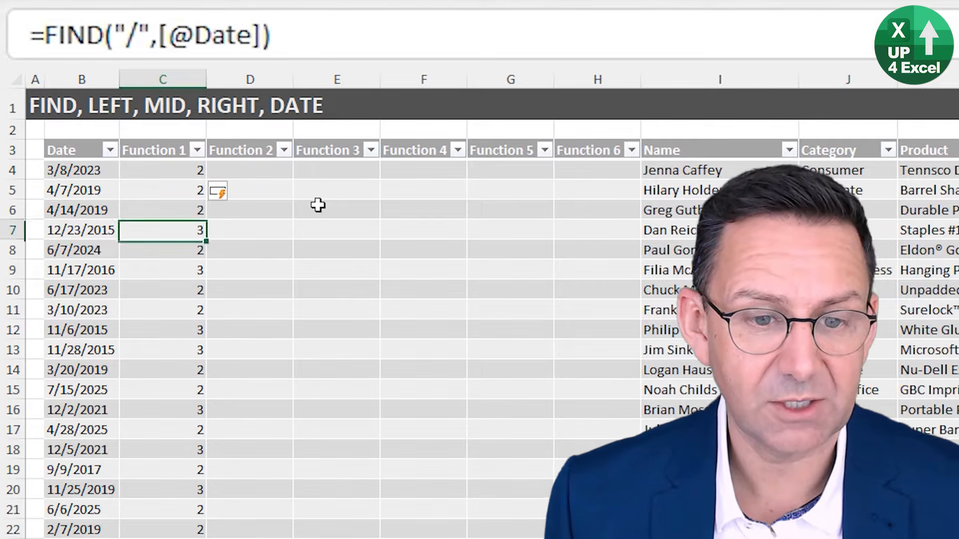
pyautogui.press('Up')
pyautogui.press('Up')
pyautogui.press('Up')
pyautogui.press('Up')
pyautogui.press('Down')
pyautogui.press('Down')
pyautogui.press('Down')
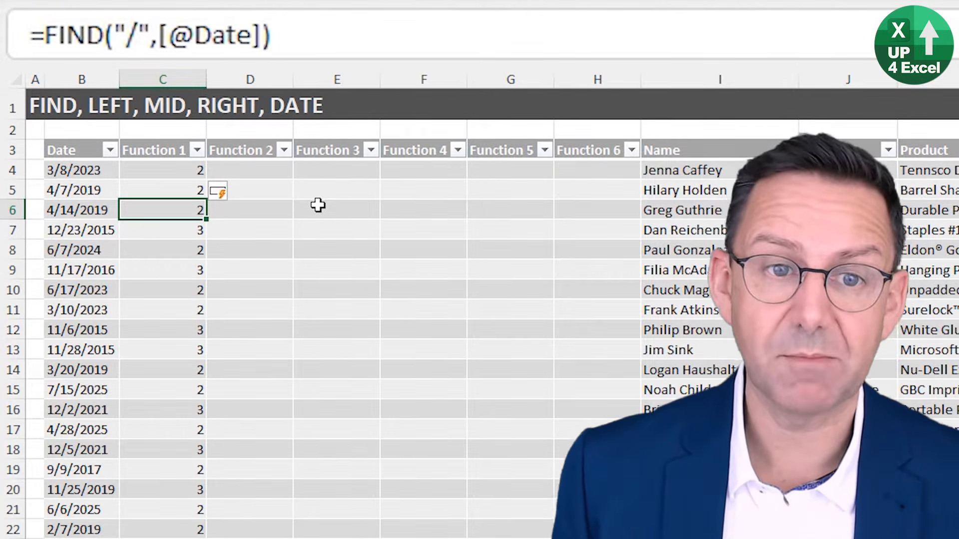
# Step: Rename the Function 1 column header to "/ 1"
pyautogui.press('Up')
pyautogui.press('Up')
pyautogui.press('Up')
pyautogui.write('/1')
pyautogui.press('Return')
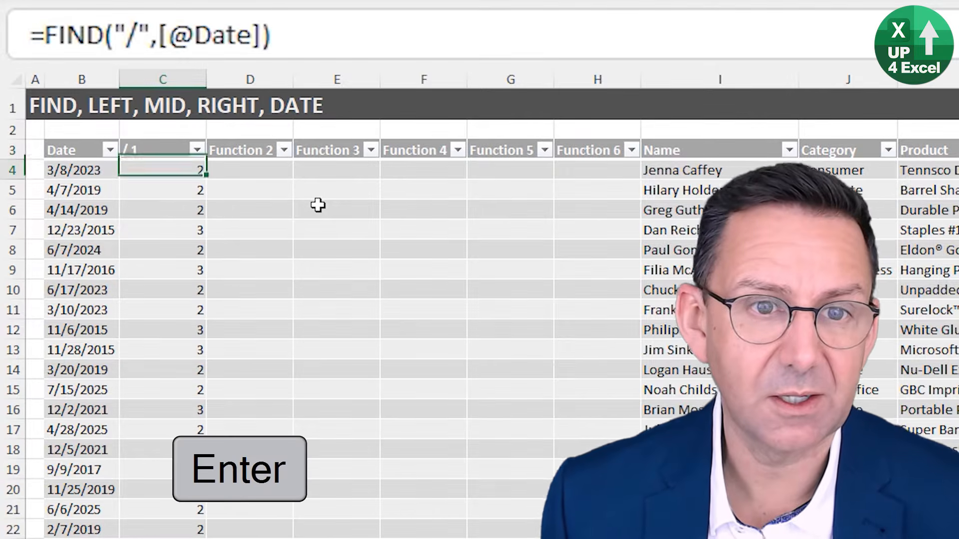
# Step: Rename the Function 2 column header to "/ 2"
pyautogui.press('Up')
pyautogui.press('Right')
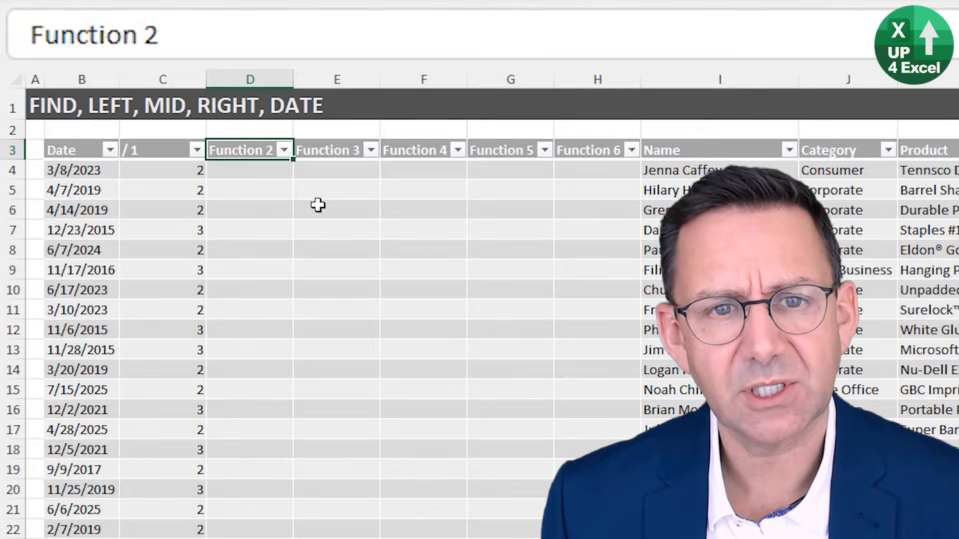
pyautogui.write('/ ')
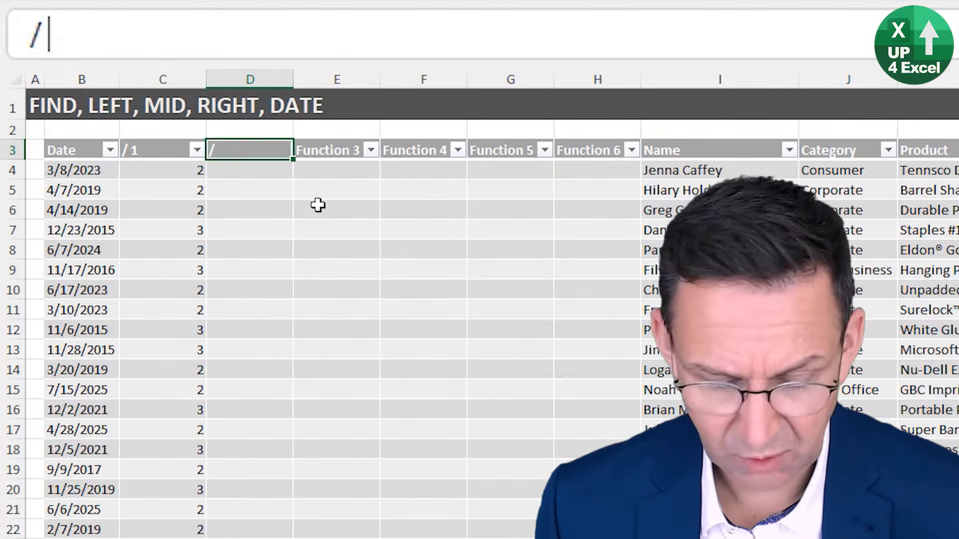
pyautogui.write('2')
pyautogui.press('Return')
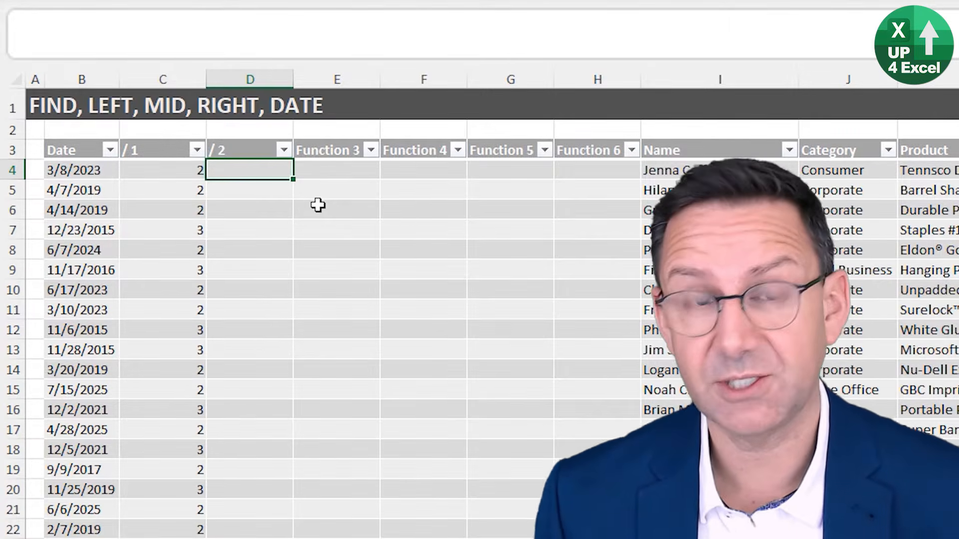
pyautogui.write('=fin')
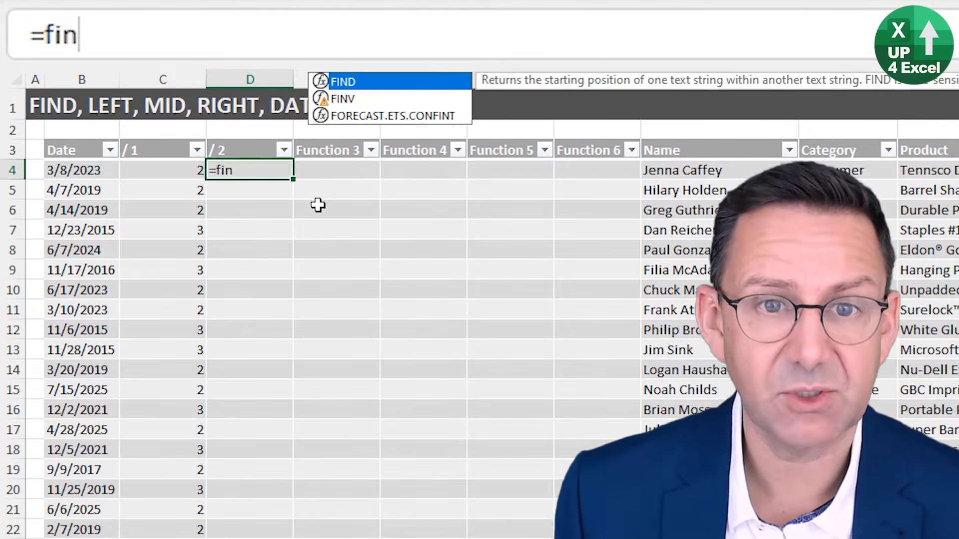
pyautogui.press('Tab')
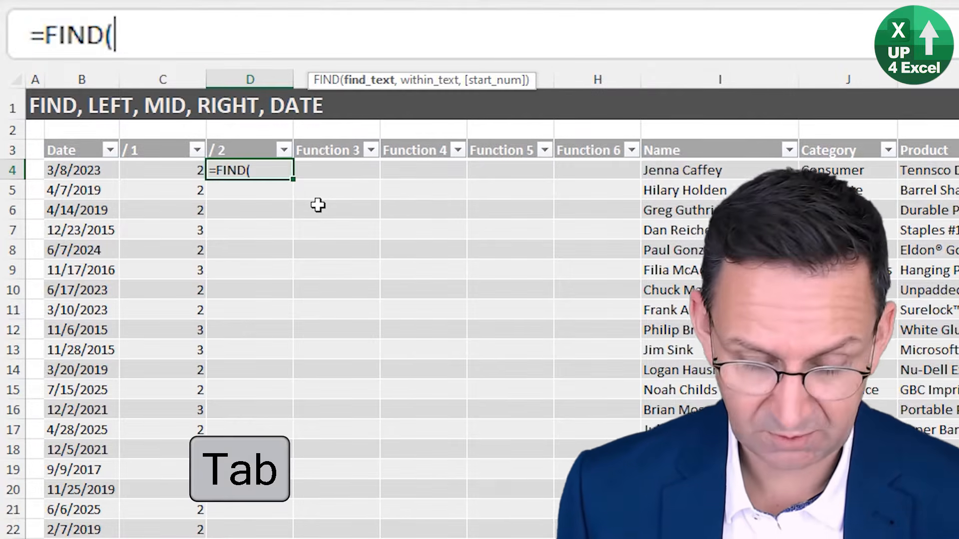
pyautogui.write('"/"')
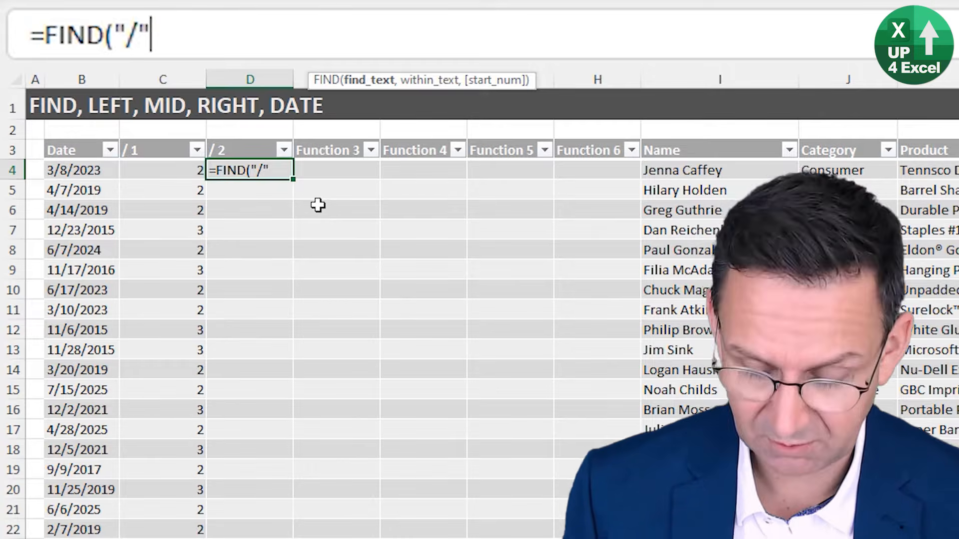
pyautogui.write(',')
pyautogui.press('Left')
pyautogui.press('Left')
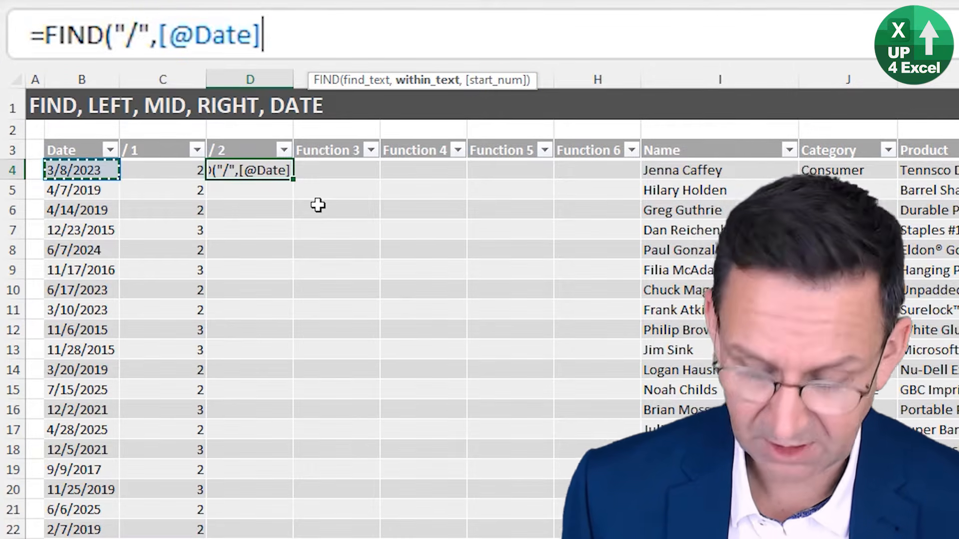
pyautogui.write(',')
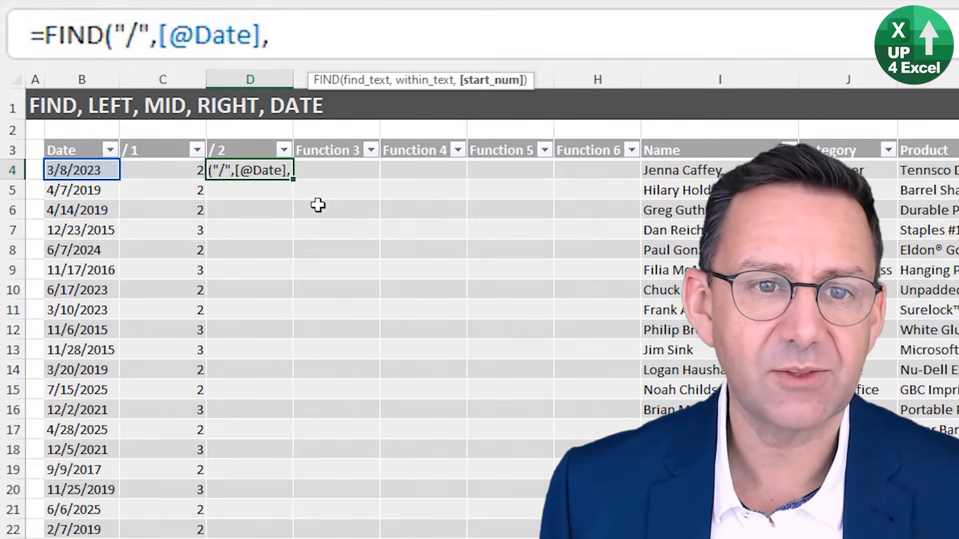
pyautogui.click(157, 169)
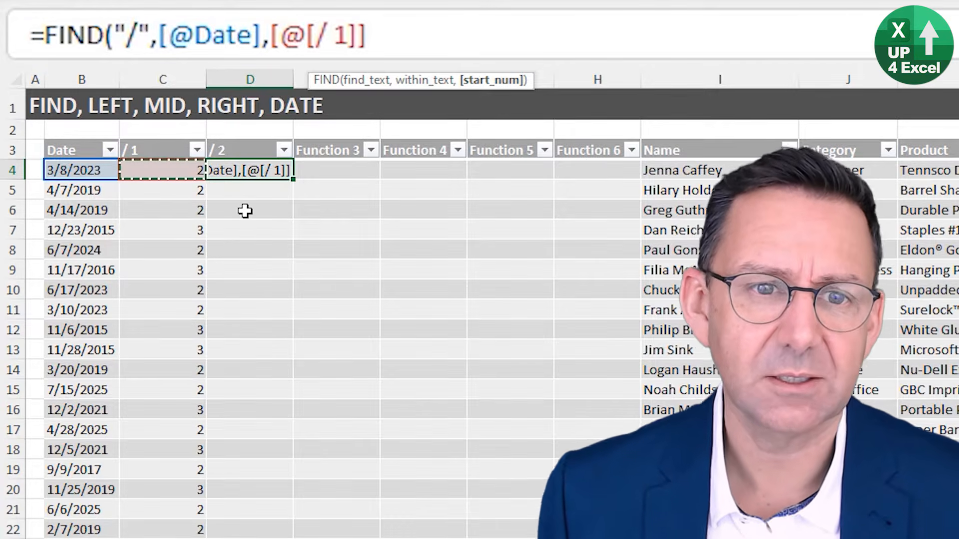
pyautogui.write('+1')
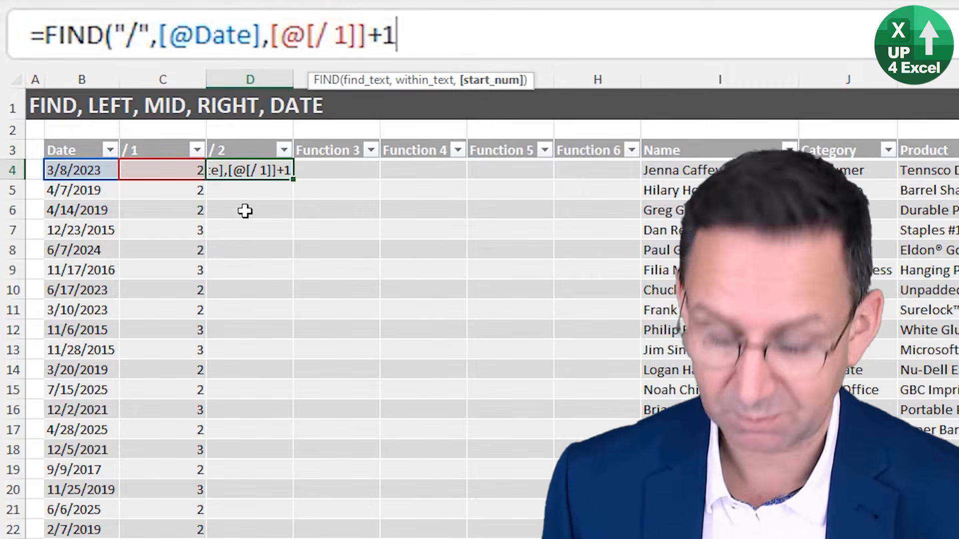
pyautogui.write(')')
pyautogui.press('Return')
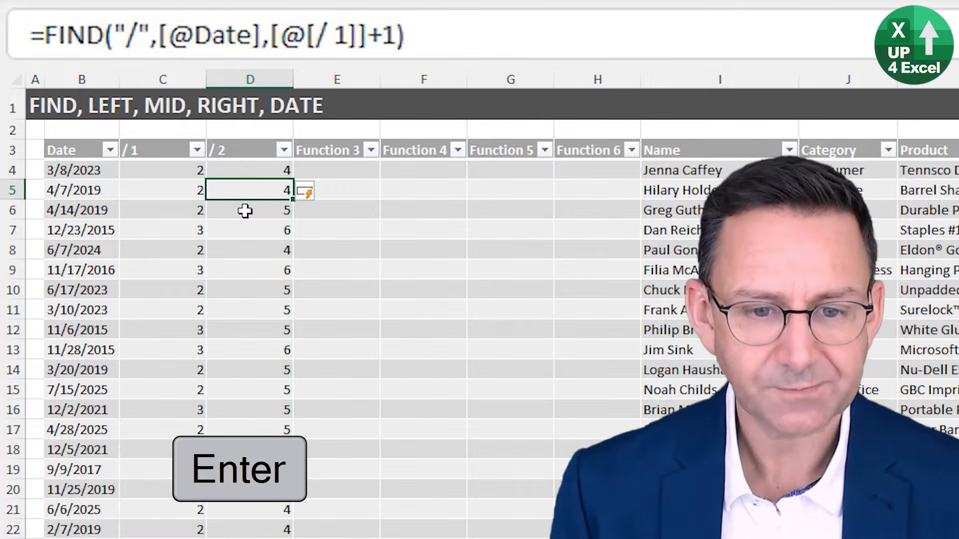
# Step: Rename the Function 3 column header to "Month"
pyautogui.press('Return')
pyautogui.press('Return')
pyautogui.press('Return')
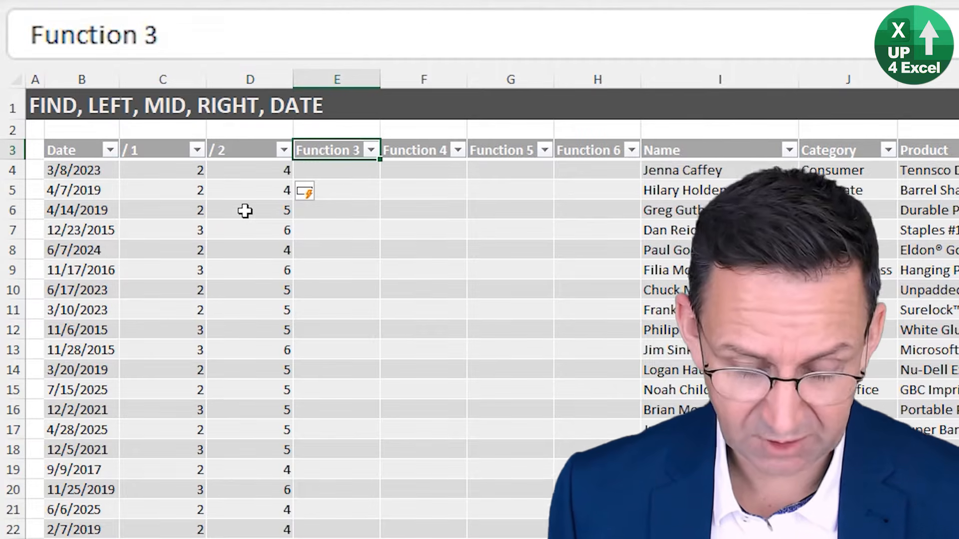
pyautogui.write('Month')
pyautogui.press('Return')
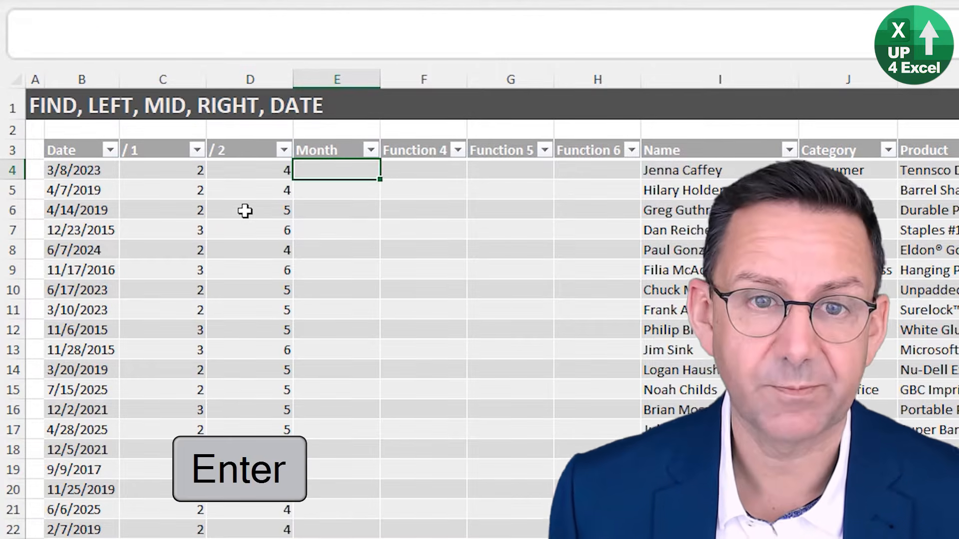
pyautogui.write('=')
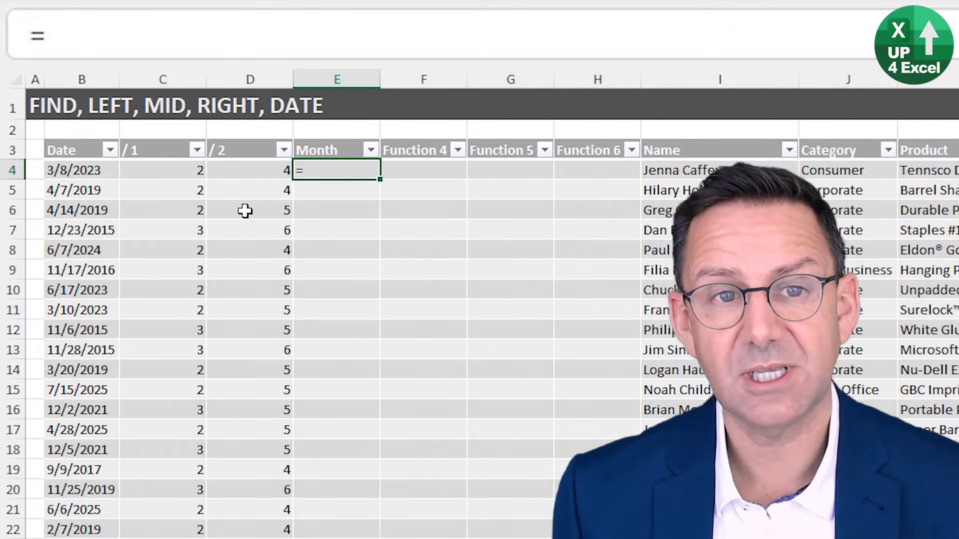
pyautogui.write('left')
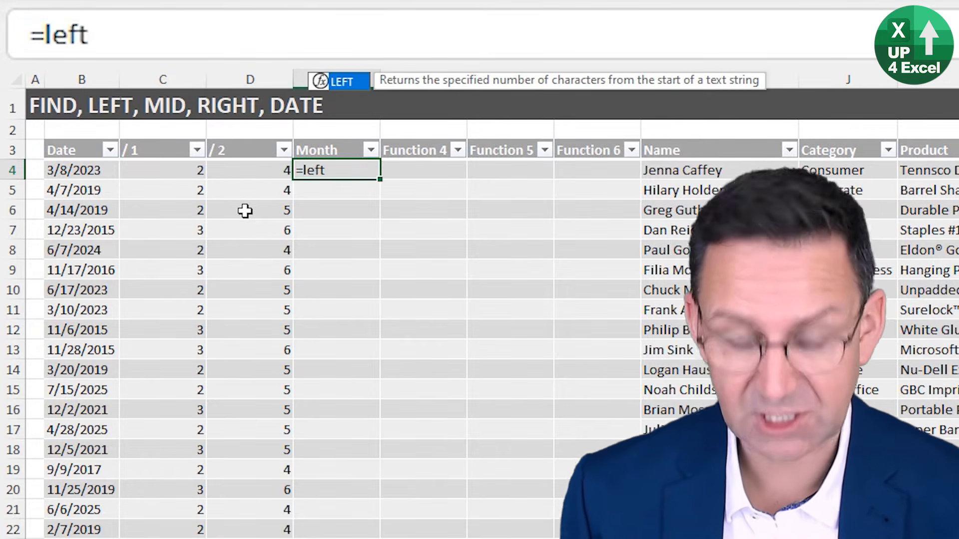
pyautogui.write('(')
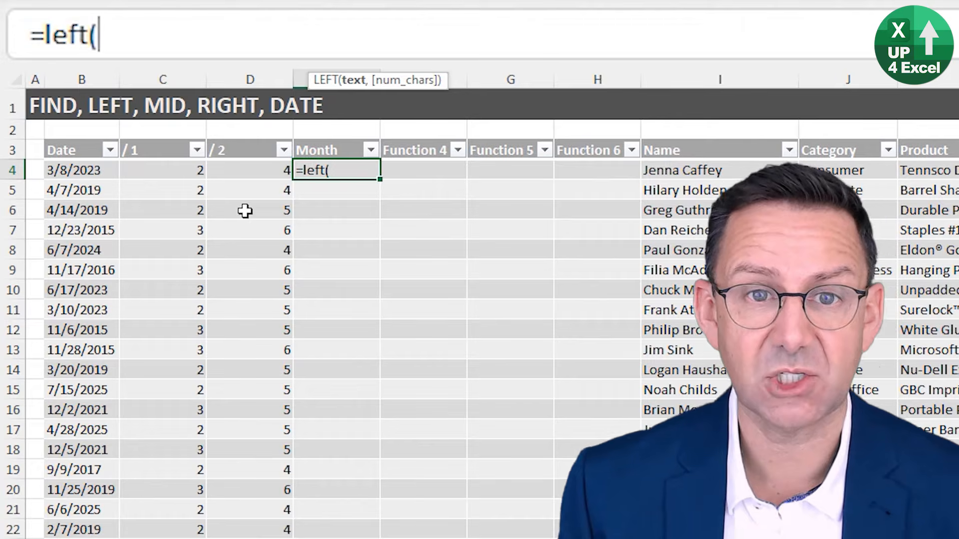
pyautogui.press('Left')
pyautogui.press('Left')
pyautogui.press('Left')
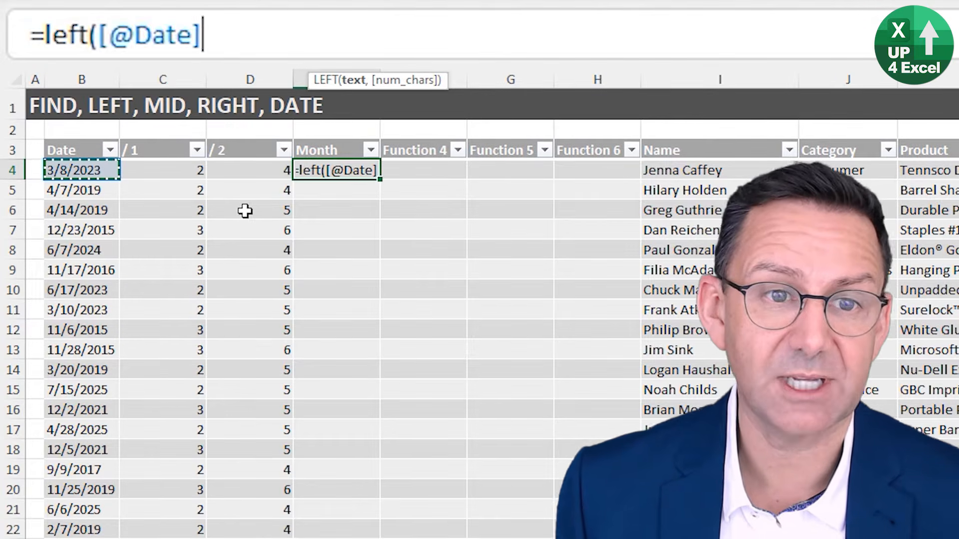
pyautogui.write(',')
pyautogui.press('Left')
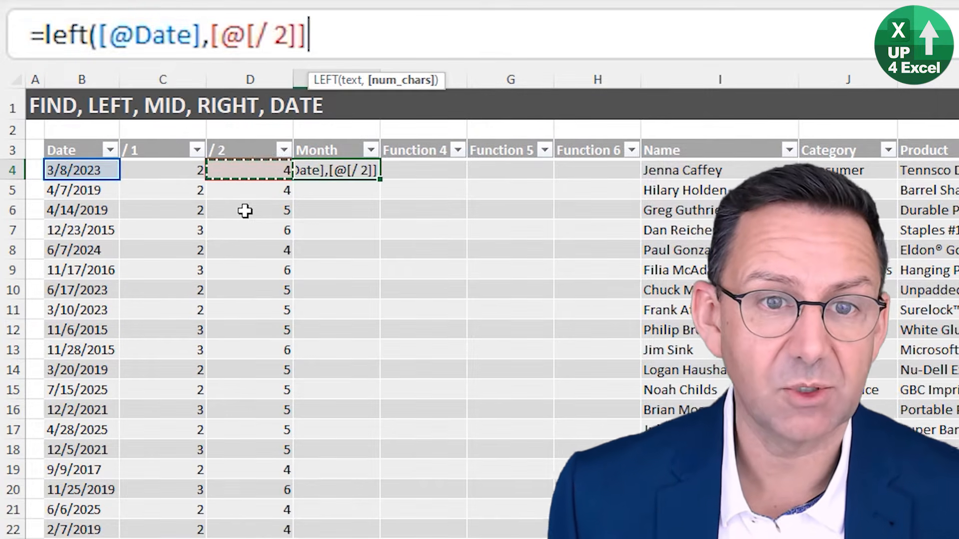
pyautogui.press('Left')
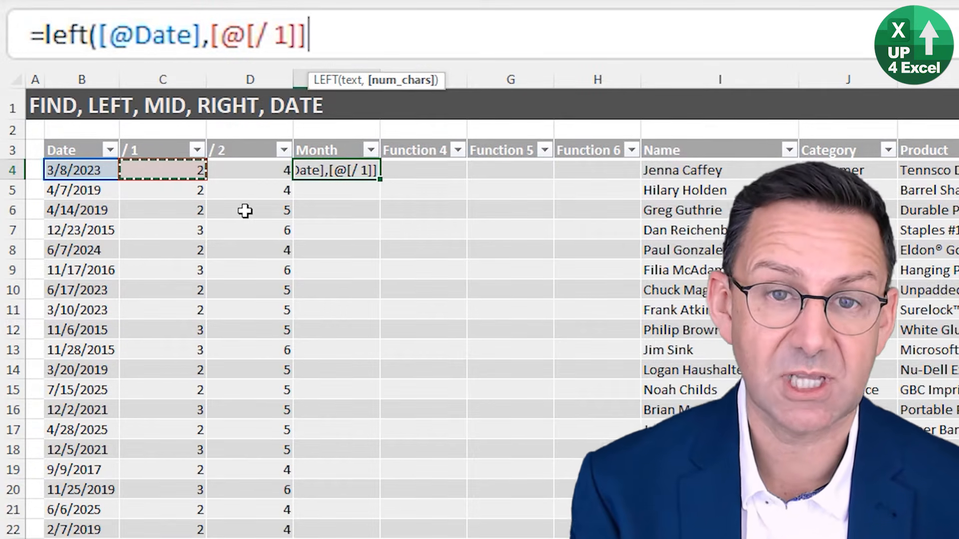
pyautogui.write('-1')
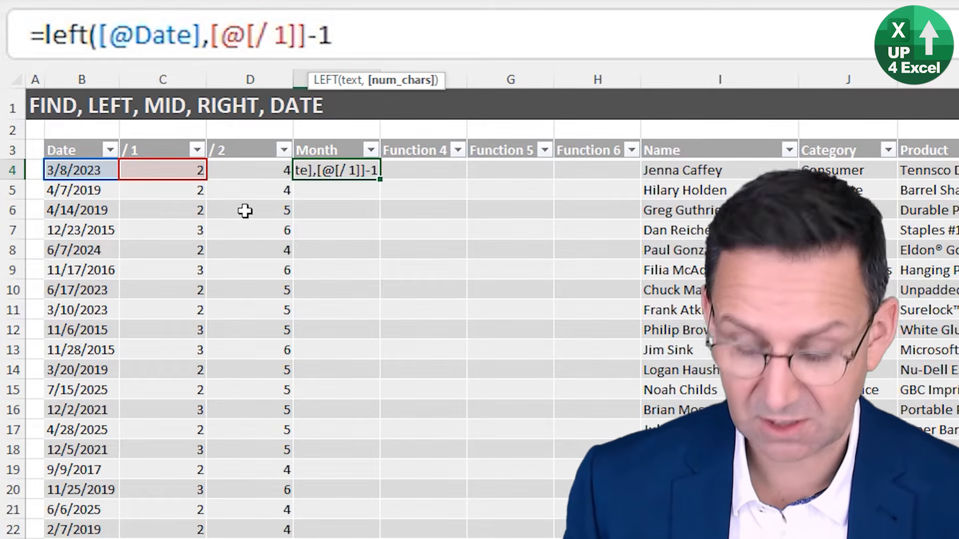
pyautogui.press('BackSpace')
pyautogui.press('BackSpace')
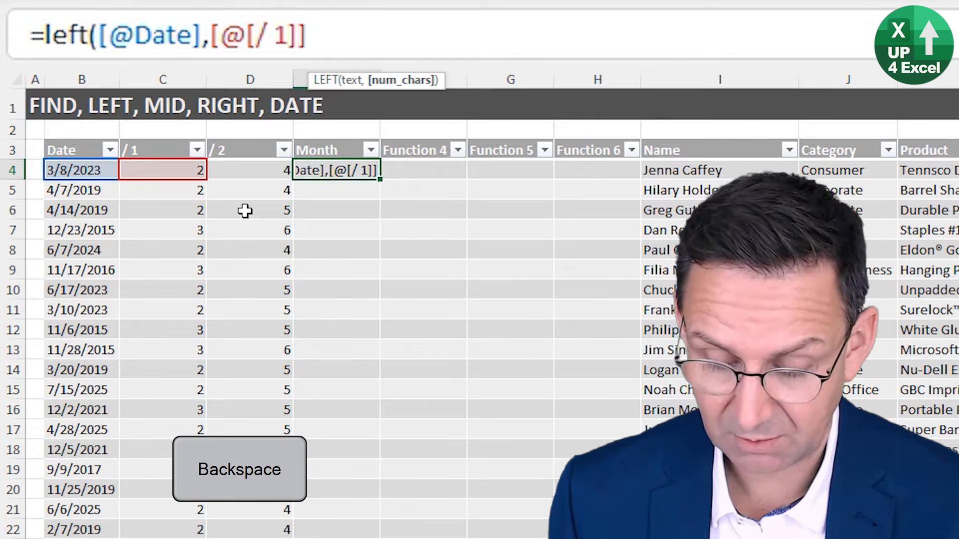
pyautogui.write(')')
pyautogui.press('Return')
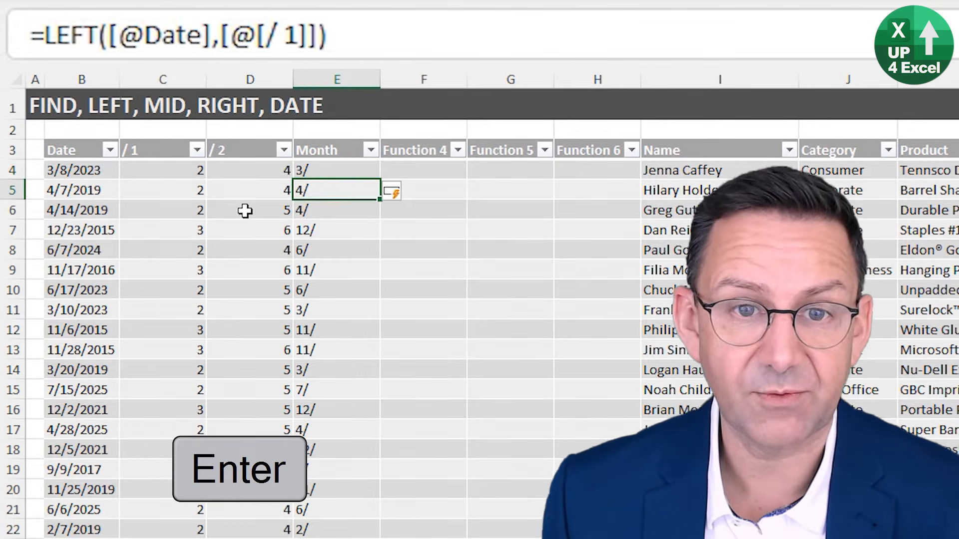
pyautogui.press('Up')
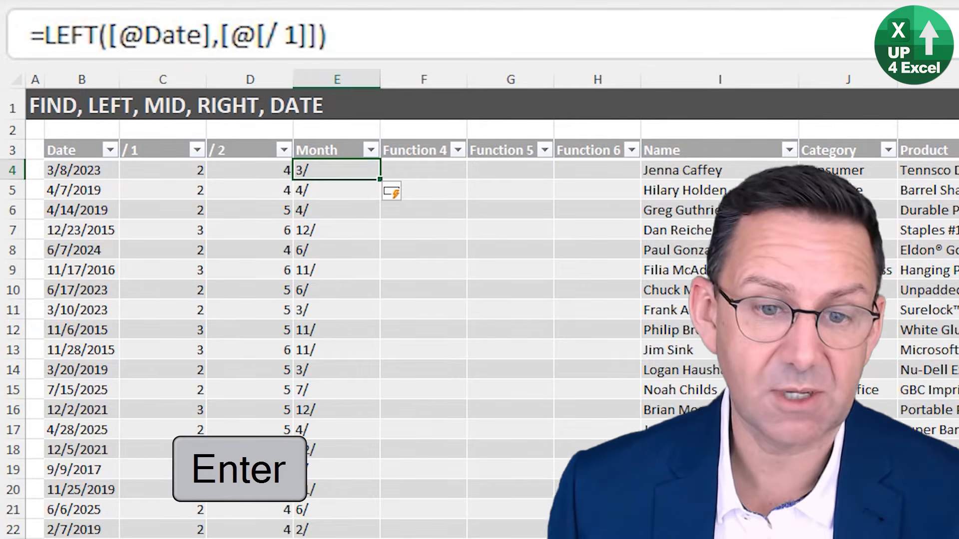
pyautogui.click(336, 39)
pyautogui.write('-1')
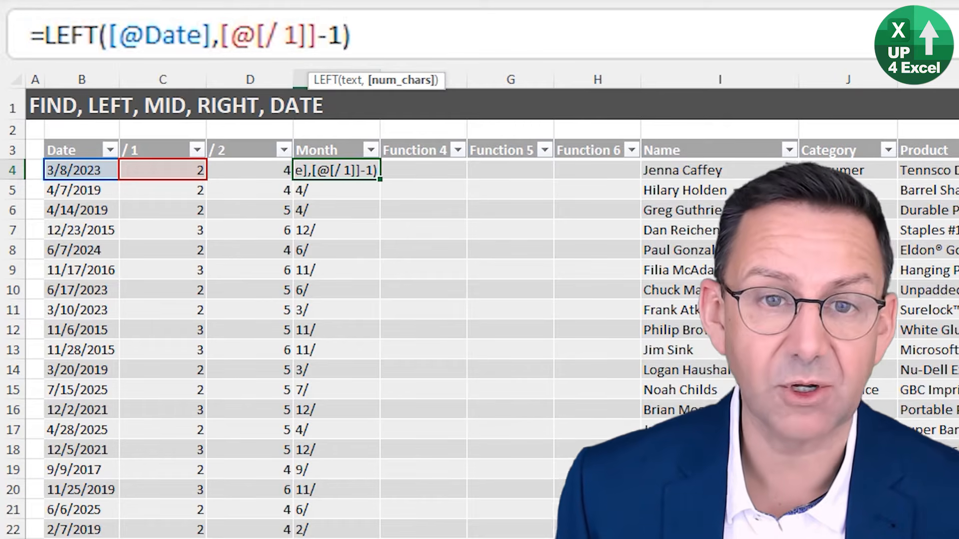
pyautogui.press('Return')
pyautogui.press('Up')
pyautogui.press('Up')
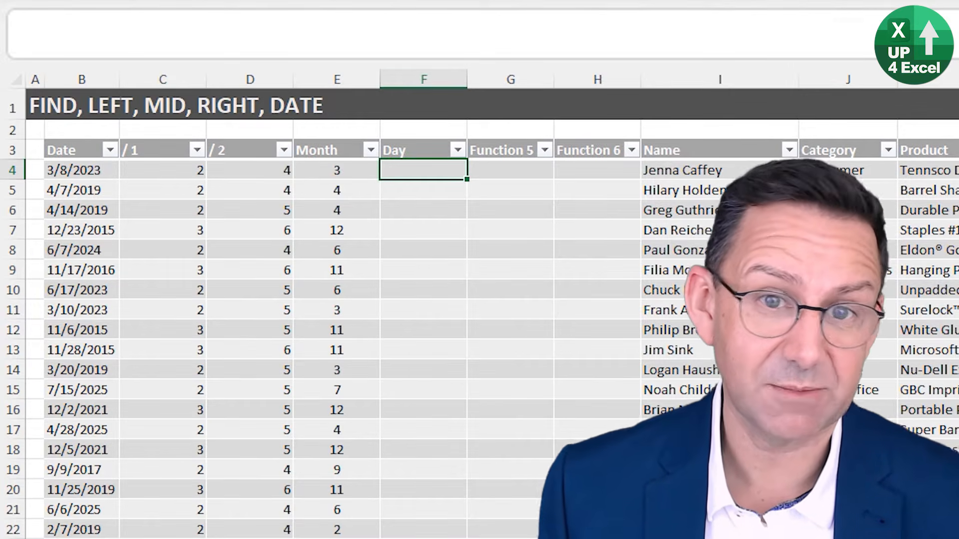
# Step: Examine the slash positions in the / 1 and / 2 columns of row 4 against the date text
pyautogui.press('Left')
pyautogui.press('Left')
pyautogui.press('Left')
pyautogui.press('Right')
pyautogui.press('Left')
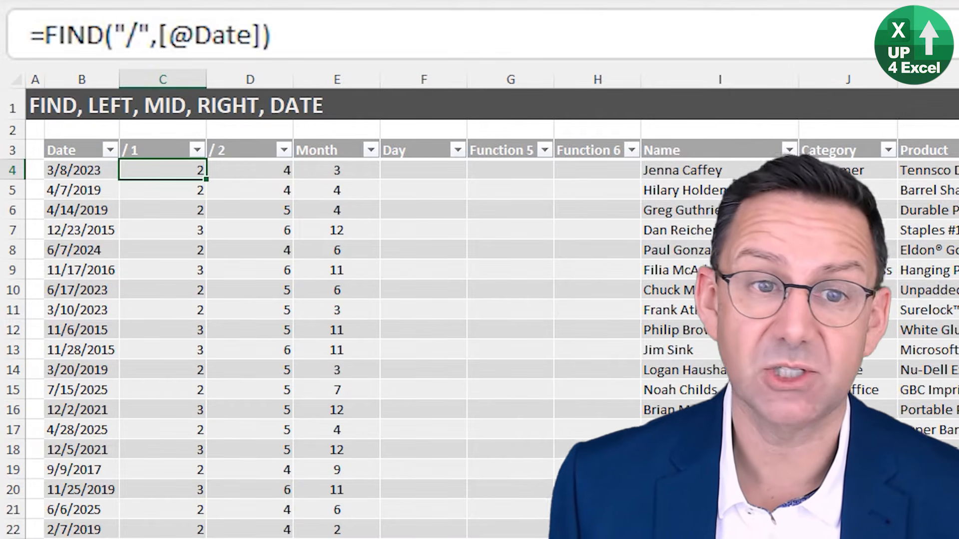
pyautogui.press('Right')
pyautogui.press('Right')
pyautogui.press('Right')
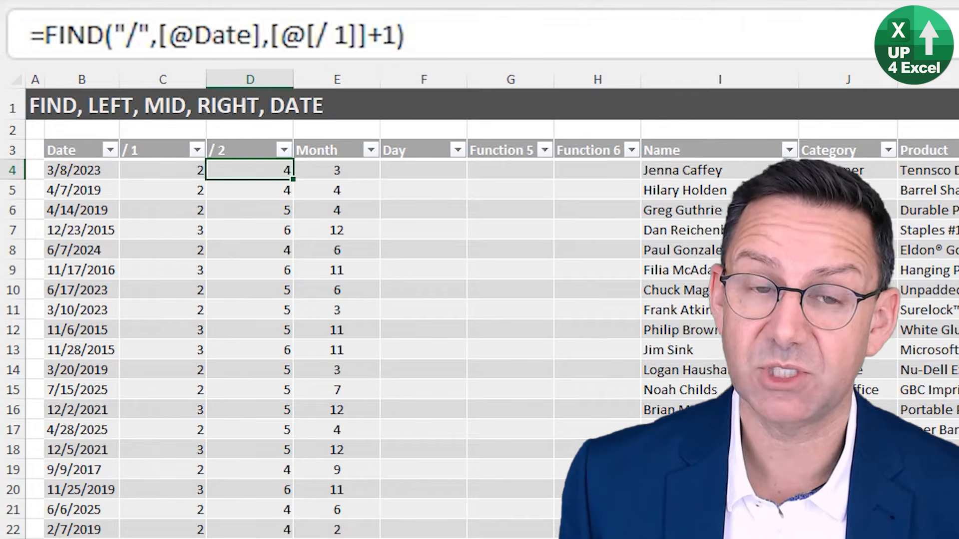
pyautogui.write('=mid(')
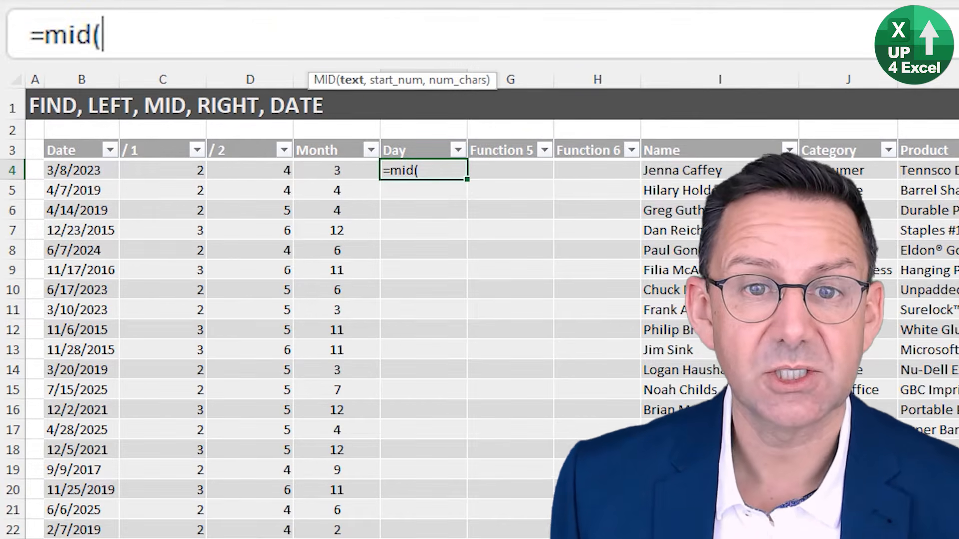
pyautogui.press('Left')
pyautogui.press('Left')
pyautogui.press('Left')
pyautogui.press('Left')
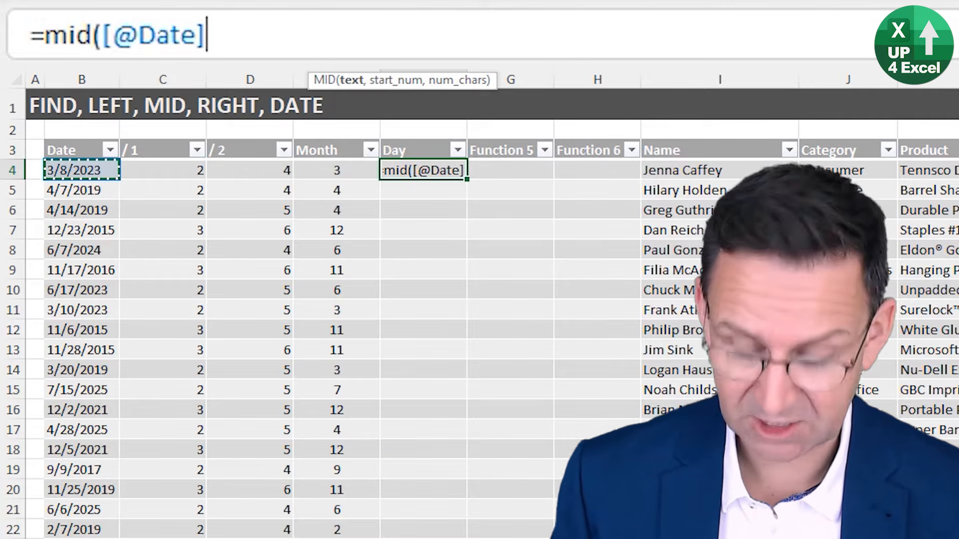
pyautogui.write(',')
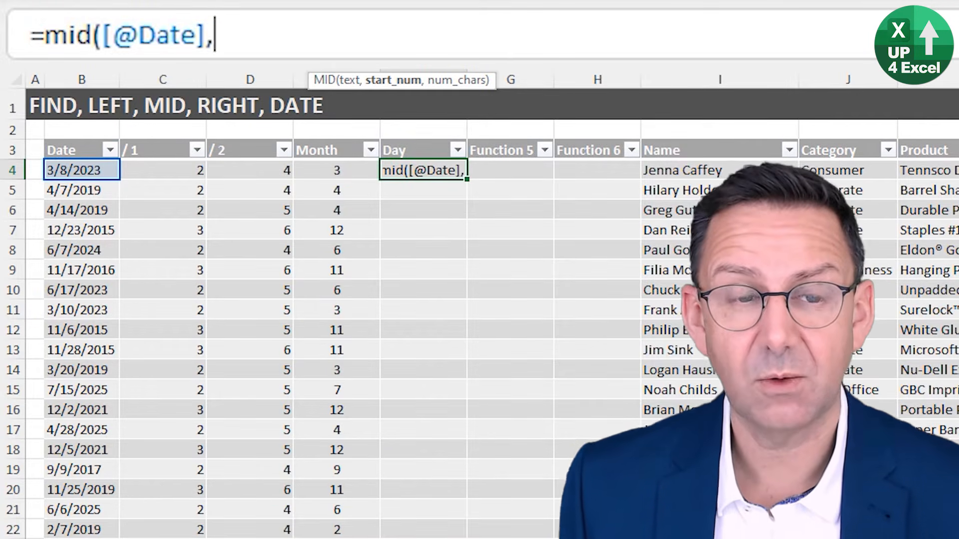
pyautogui.press('Left')
pyautogui.press('Left')
pyautogui.press('Left')
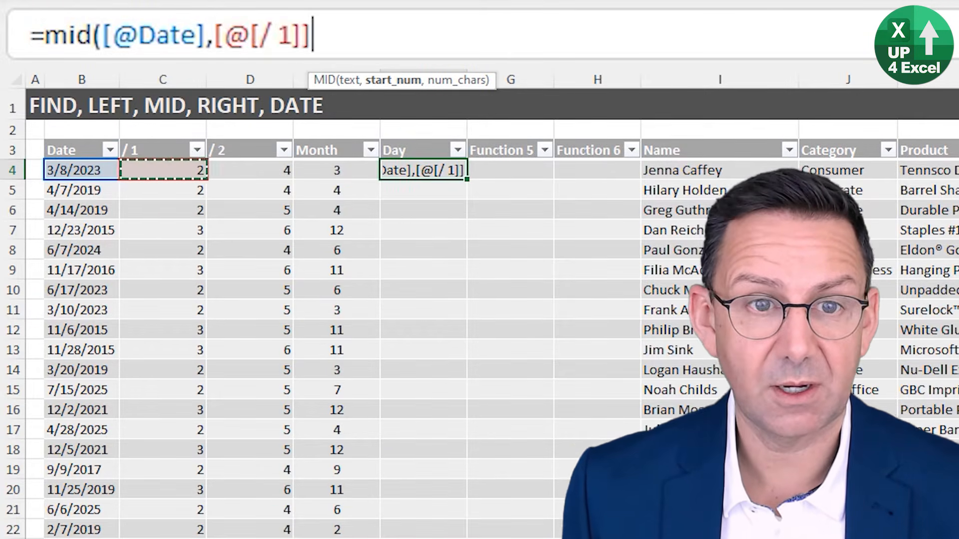
pyautogui.write('+1')
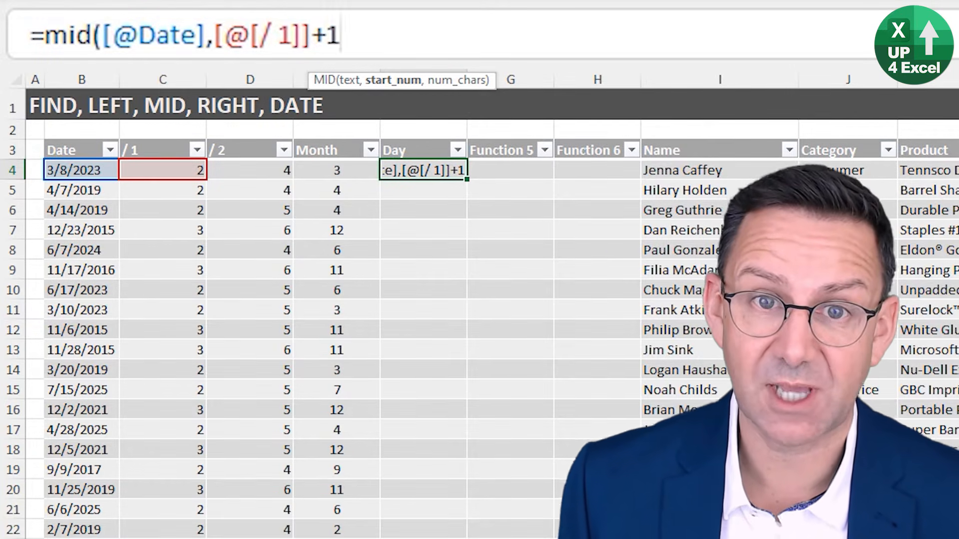
pyautogui.write(',')
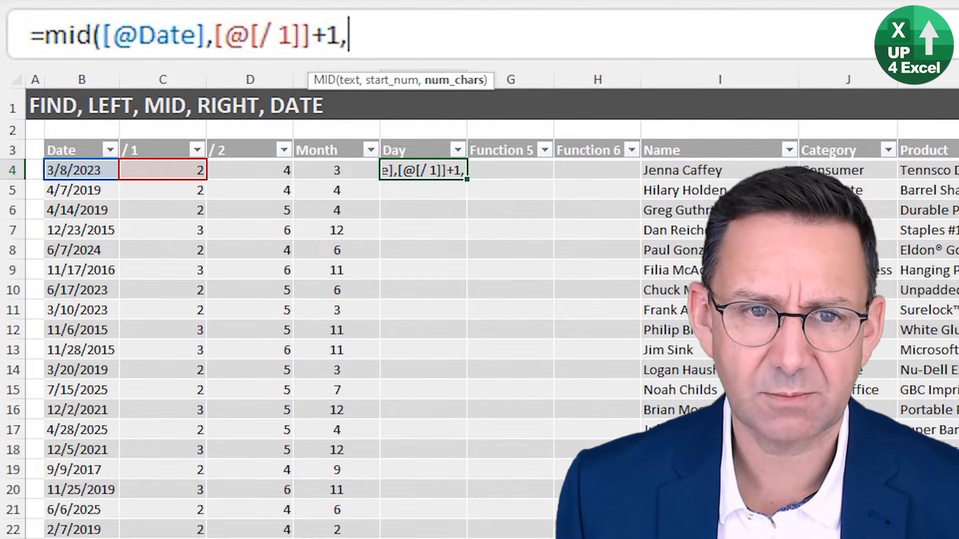
# Step: Complete the Day column's MID formula with [@[/ 2]]-[@[/ 1]] as the number of characters
pyautogui.press('Right')
pyautogui.press('Left')
pyautogui.press('Left')
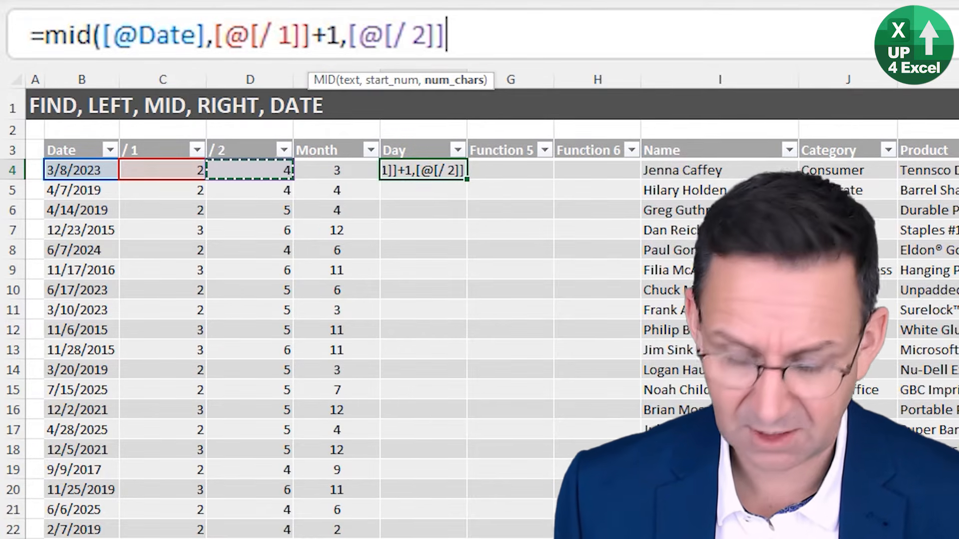
pyautogui.write('-')
pyautogui.press('Left')
pyautogui.press('Left')
pyautogui.press('Left')
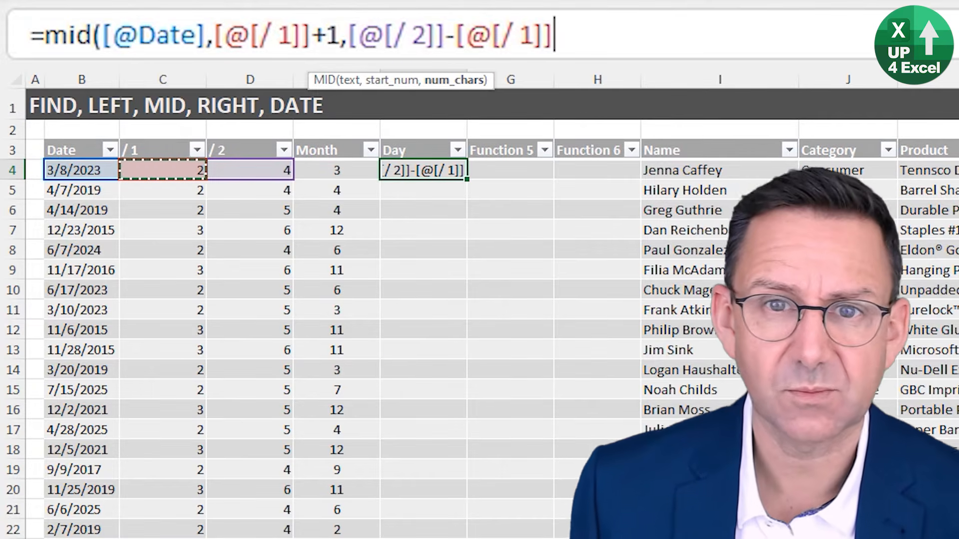
pyautogui.write(')')
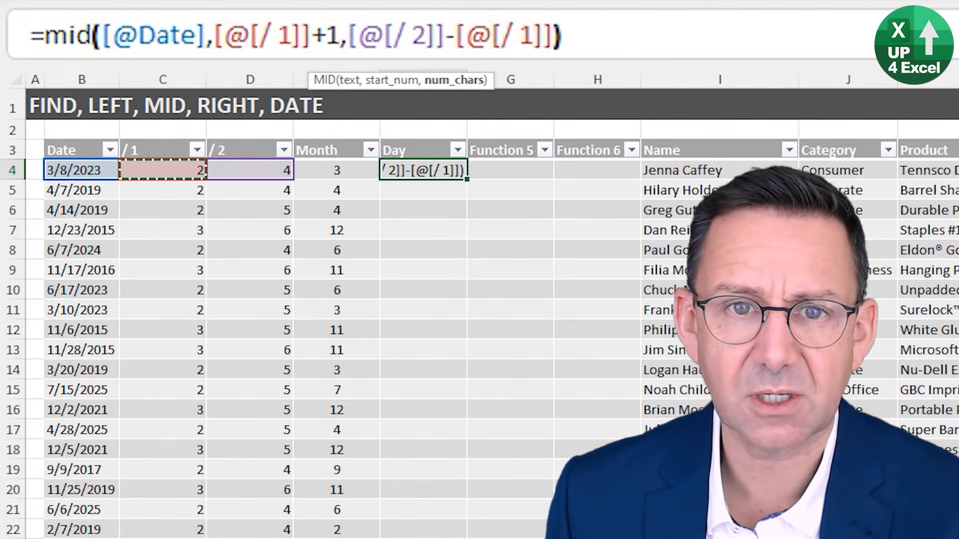
pyautogui.press('Return')
# Step: Check the extracted days in rows 5 to 8 of the Day column and return to its first cell
pyautogui.press('Down')
pyautogui.press('Down')
pyautogui.press('Down')
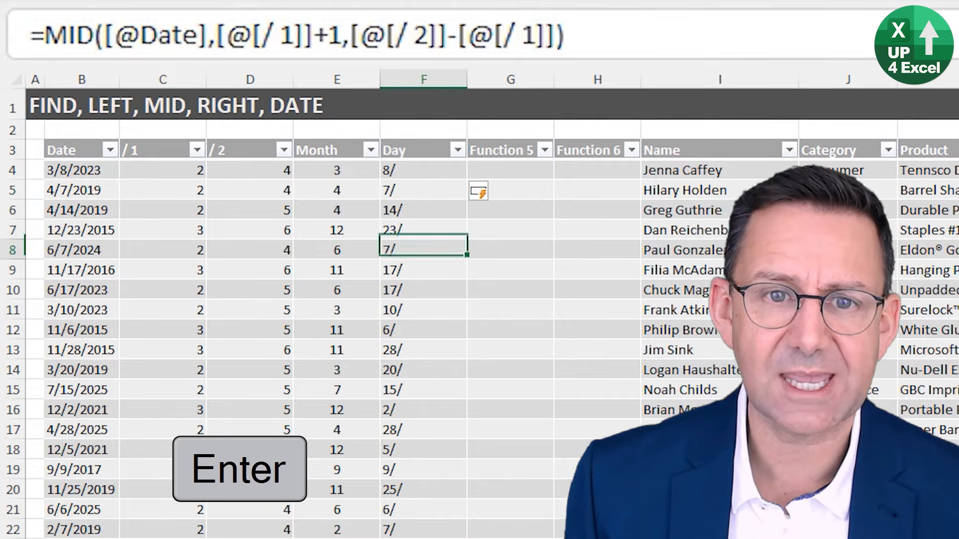
pyautogui.press('Up')
pyautogui.press('Up')
pyautogui.press('Up')
pyautogui.press('Up')
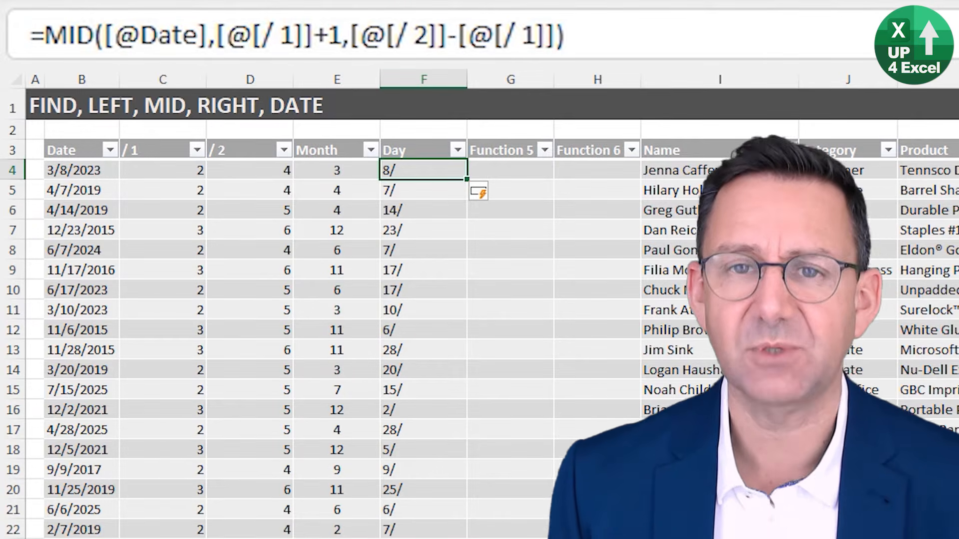
# Step: Compare the slash positions in the / 1 and / 2 columns of row 4 with the text extracted in the Day column
pyautogui.press('Left')
pyautogui.press('Left')
pyautogui.press('Left')
pyautogui.press('Right')
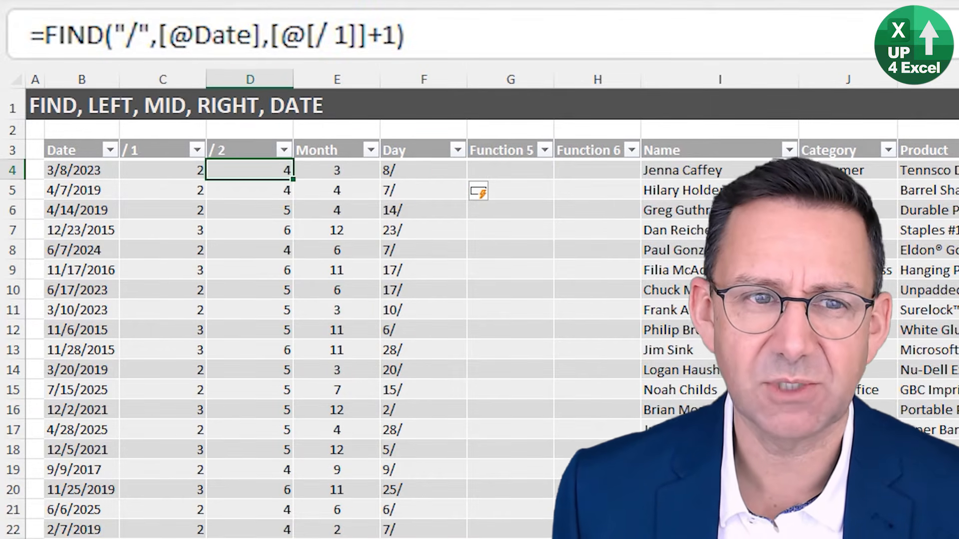
pyautogui.press('Left')
pyautogui.press('Left')
pyautogui.press('Right')
pyautogui.press('Right')
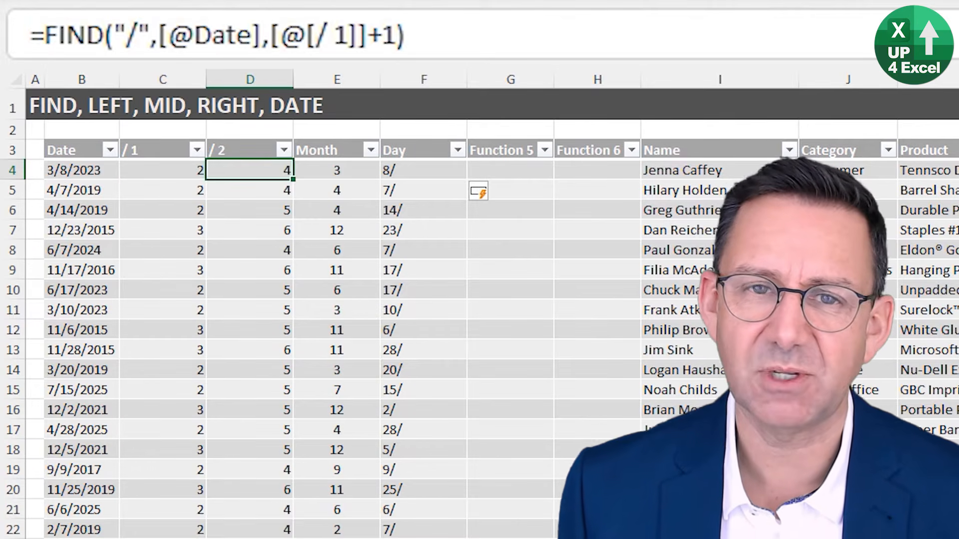
pyautogui.press('Left')
pyautogui.press('Right')
pyautogui.press('Right')
pyautogui.press('Right')
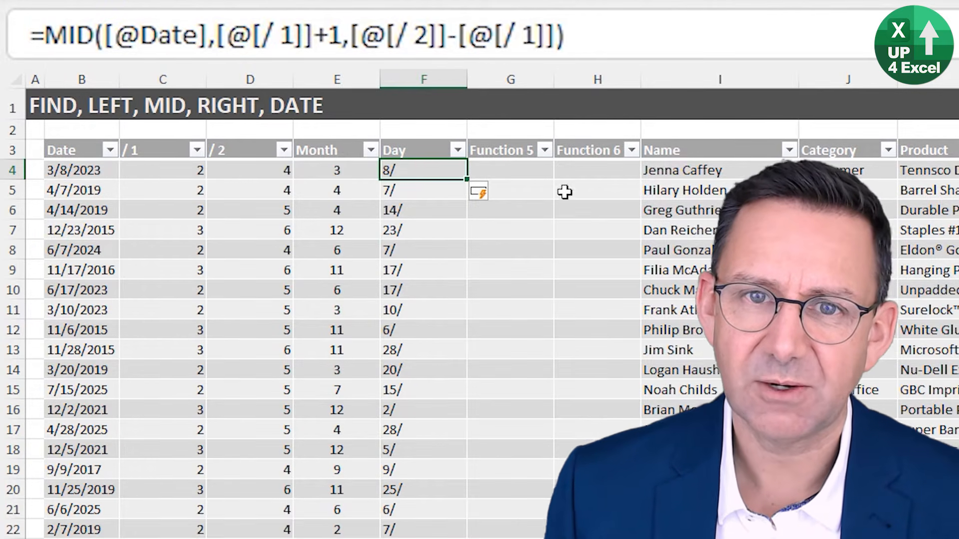
# Step: Subtract 1 from the number of characters in the Day column's MID formula, making it [@[/ 2]]-[@[/ 1]]-1
pyautogui.click(558, 35)
pyautogui.write('-1')
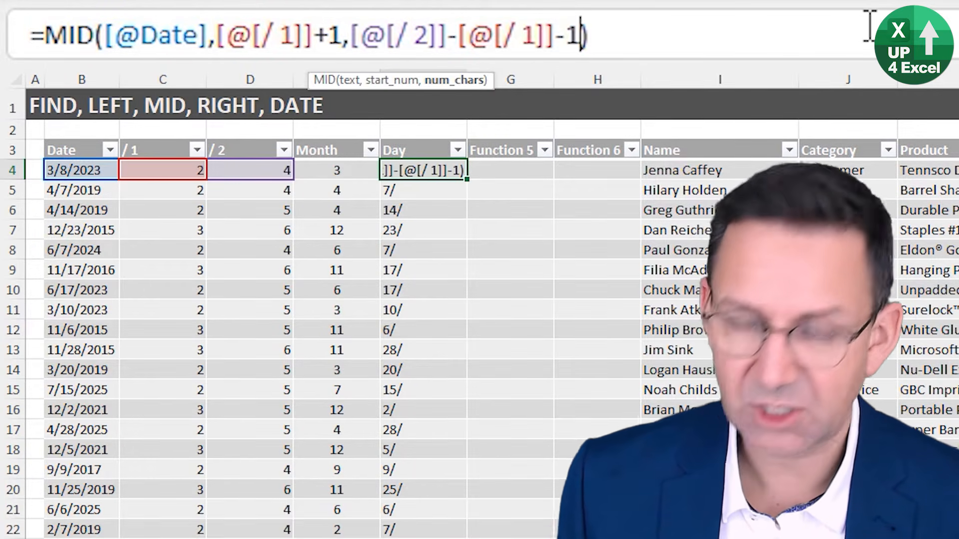
pyautogui.press('Return')
pyautogui.press('Up')
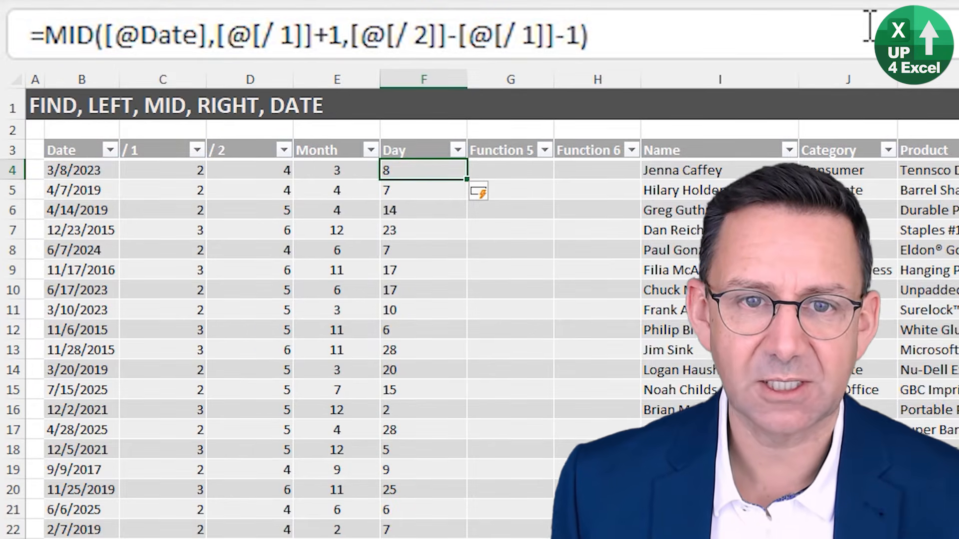
# Step: Centre the values of the whole Day column horizontally
pyautogui.hotkey('ctrl', 'space')
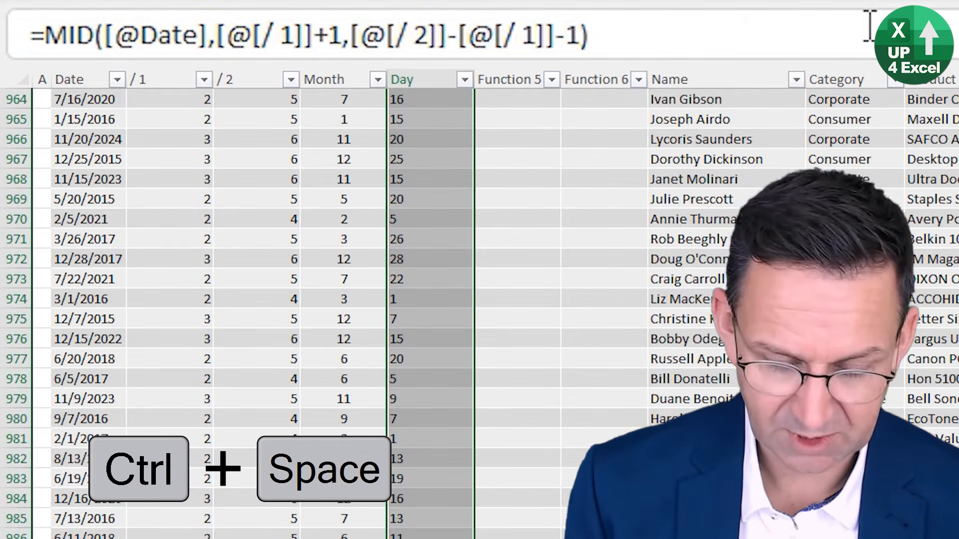
pyautogui.hotkey('alt', 'h')
pyautogui.press('a')
pyautogui.press('c')
pyautogui.hotkey('ctrl', 'BackSpace')
# Step: Rename the Function 5 column header as Year
pyautogui.press('Up')
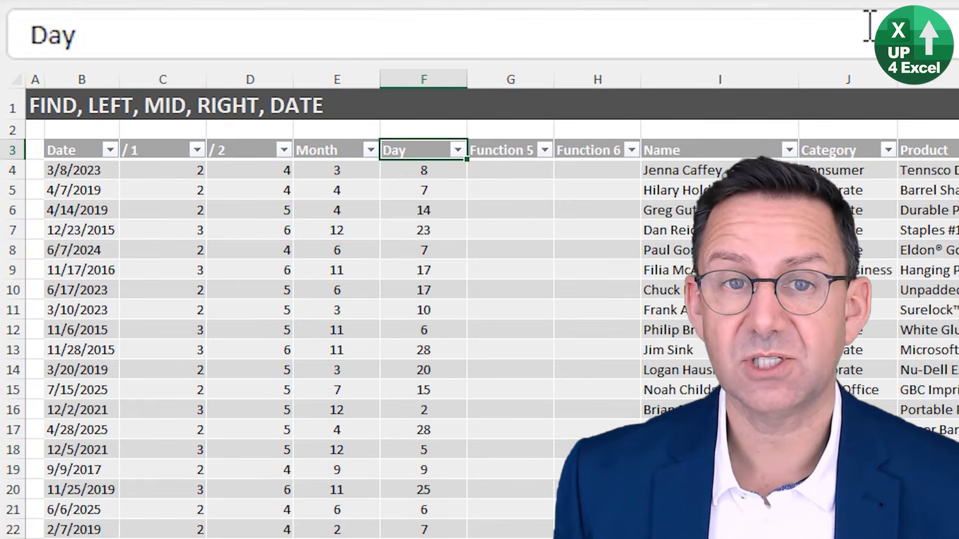
pyautogui.press('Right')
pyautogui.write('Year')
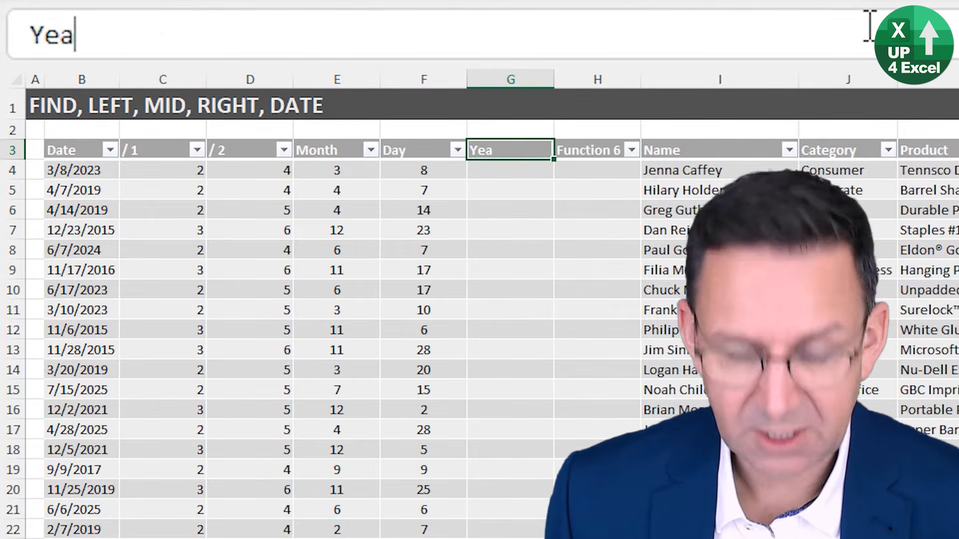
pyautogui.press('Return')
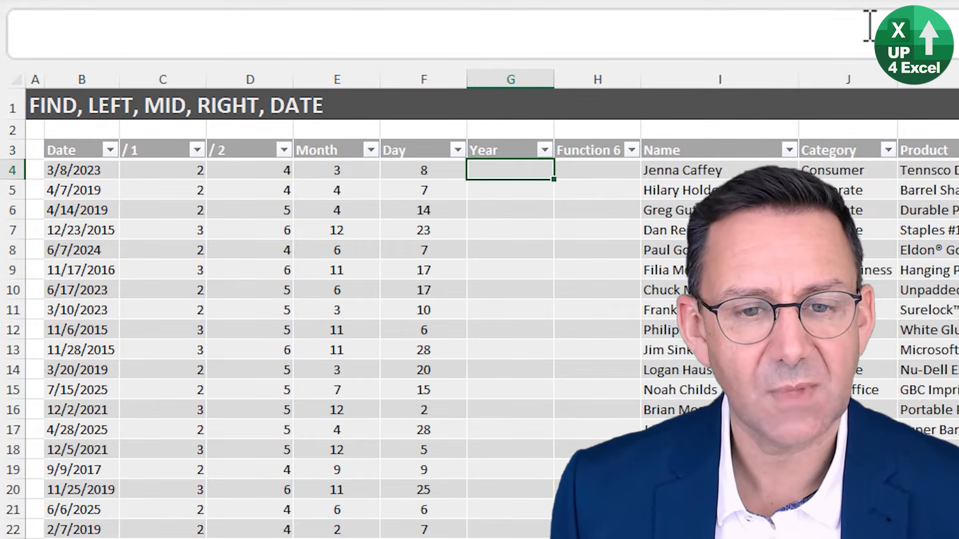
# Step: Look through the Date column further down the table to examine how the years are written, and return to the first Year cell
pyautogui.press('Left')
pyautogui.press('Left')
pyautogui.press('Left')
pyautogui.press('Left')
pyautogui.press('Left')
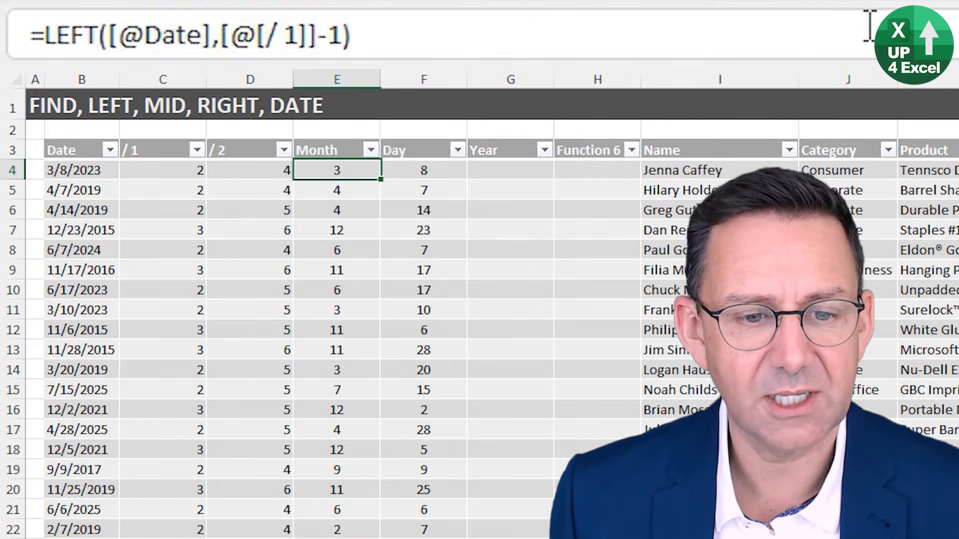
pyautogui.press('pagedown')
pyautogui.press('pagedown')
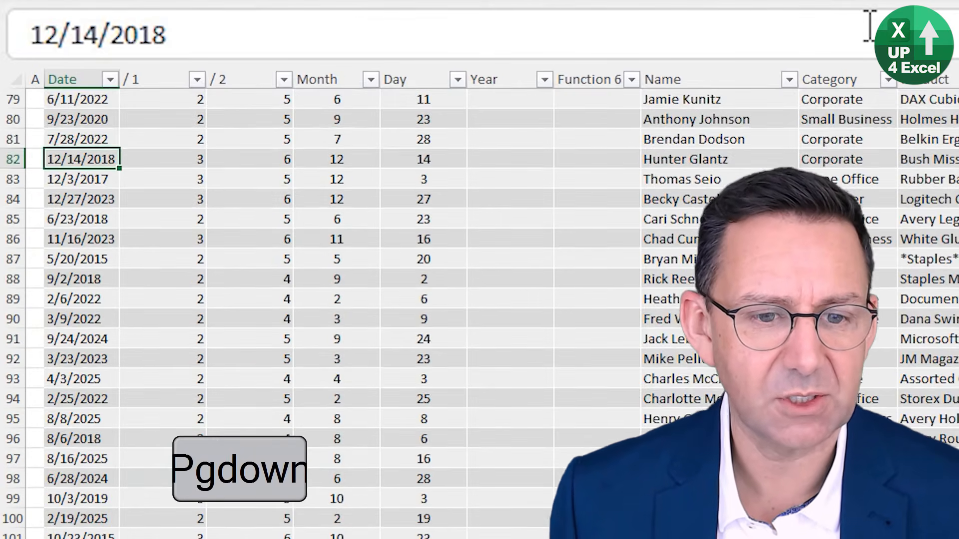
pyautogui.hotkey('ctrl', 'Up')
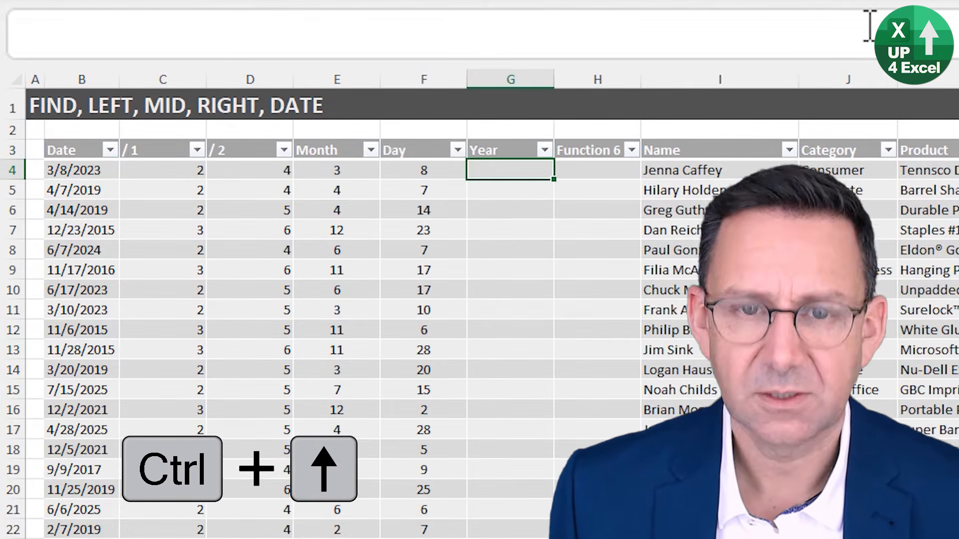
pyautogui.write('=right')
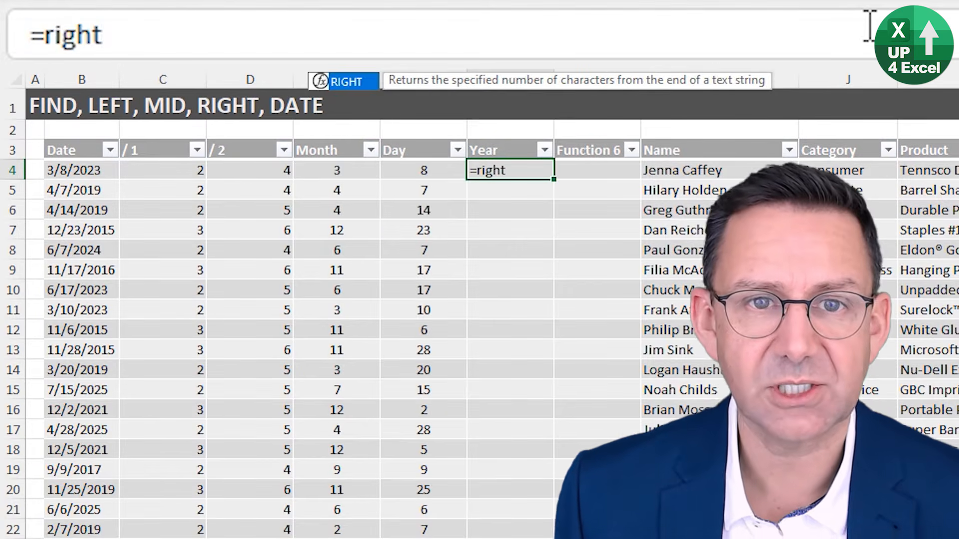
pyautogui.press('Tab')
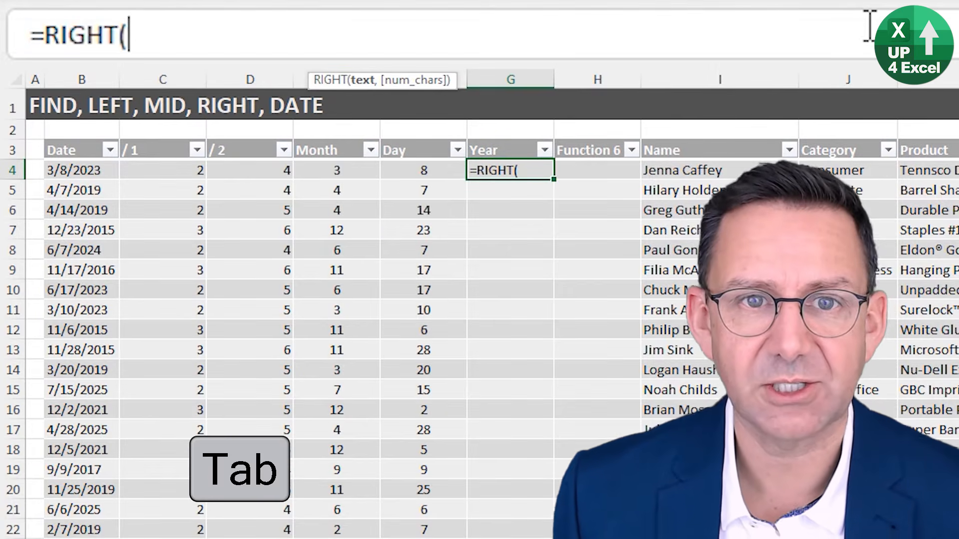
pyautogui.press('Left')
pyautogui.press('Left')
pyautogui.press('Left')
pyautogui.press('Left')
pyautogui.press('Left')
pyautogui.write(',4)')
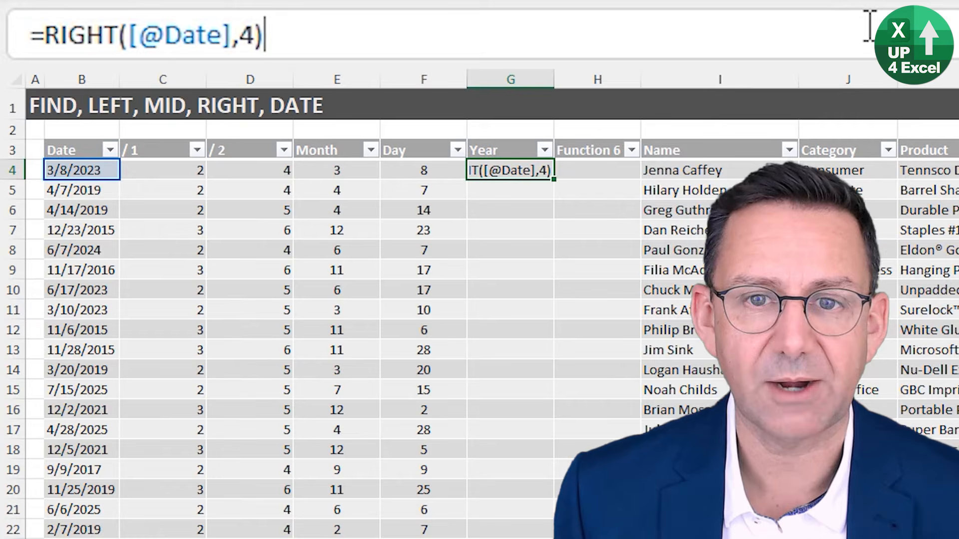
pyautogui.press('Return')
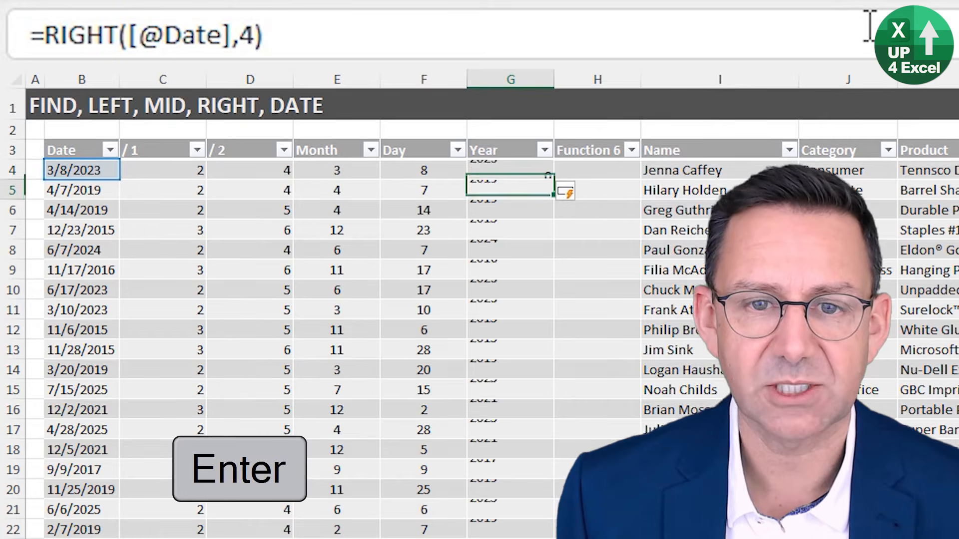
# Step: Centre the values of the whole Year column horizontally
pyautogui.hotkey('ctrl', 'space')
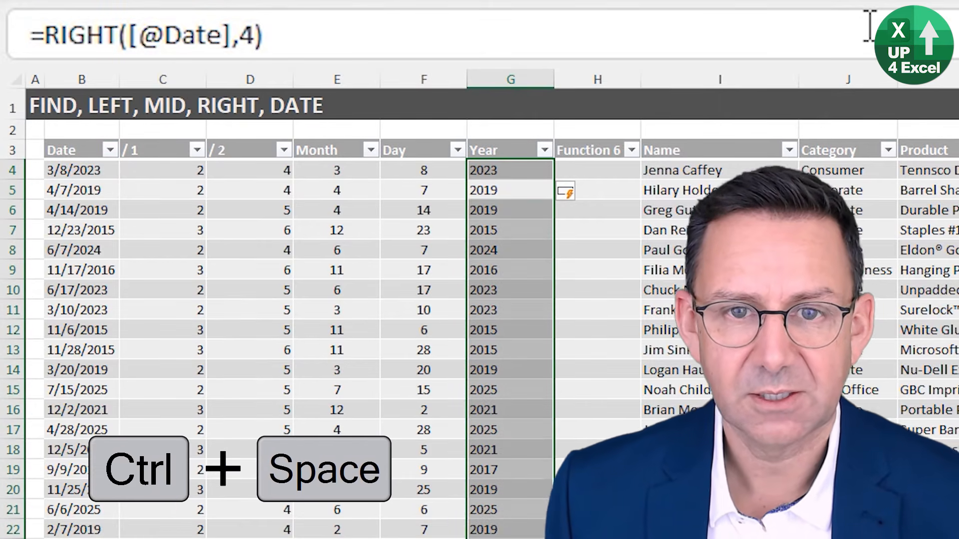
pyautogui.hotkey('alt', 'h')
pyautogui.press('a')
pyautogui.press('c')
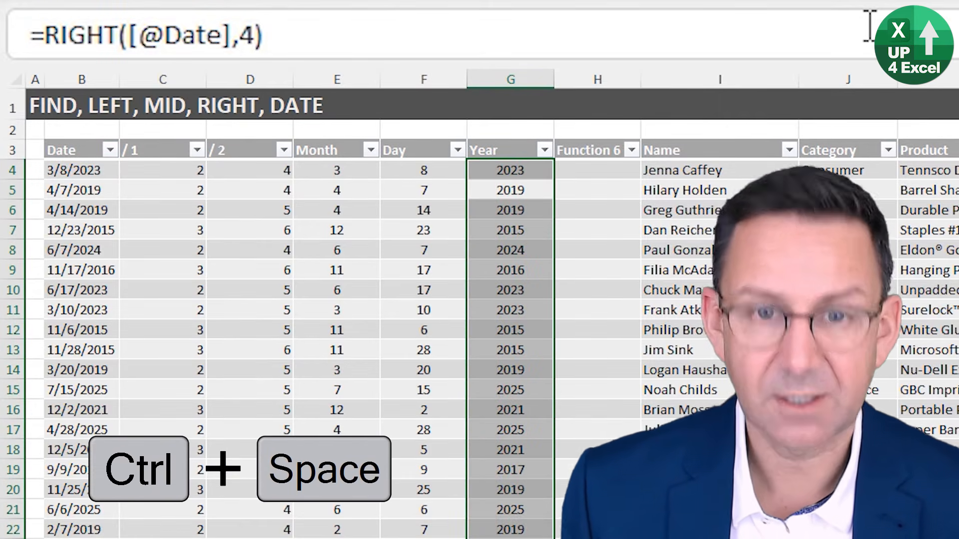
# Step: Review the extracted Month, Day and Year columns, going back to the first Month cell
pyautogui.press('Right')
pyautogui.press('Left')
pyautogui.press('Left')
pyautogui.press('Left')
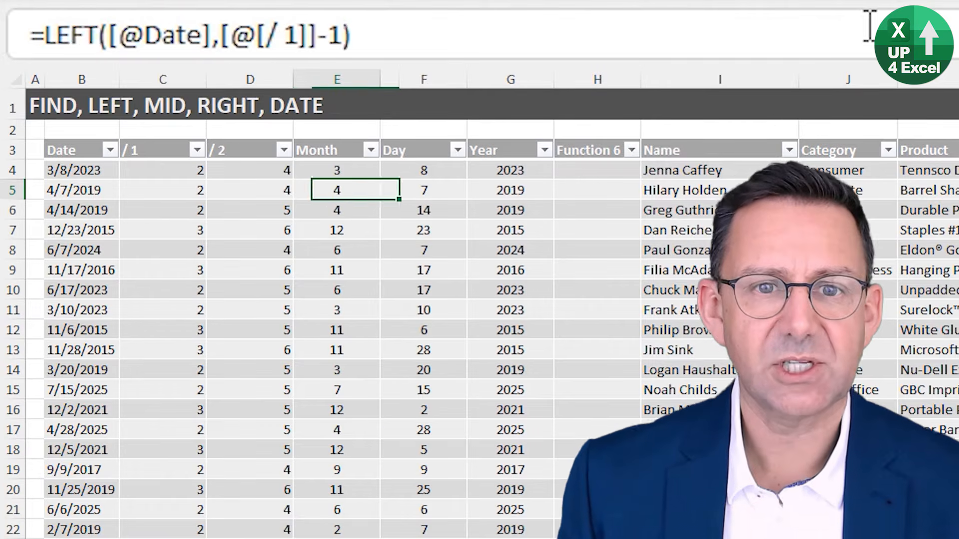
pyautogui.press('Up')
pyautogui.press('Up')
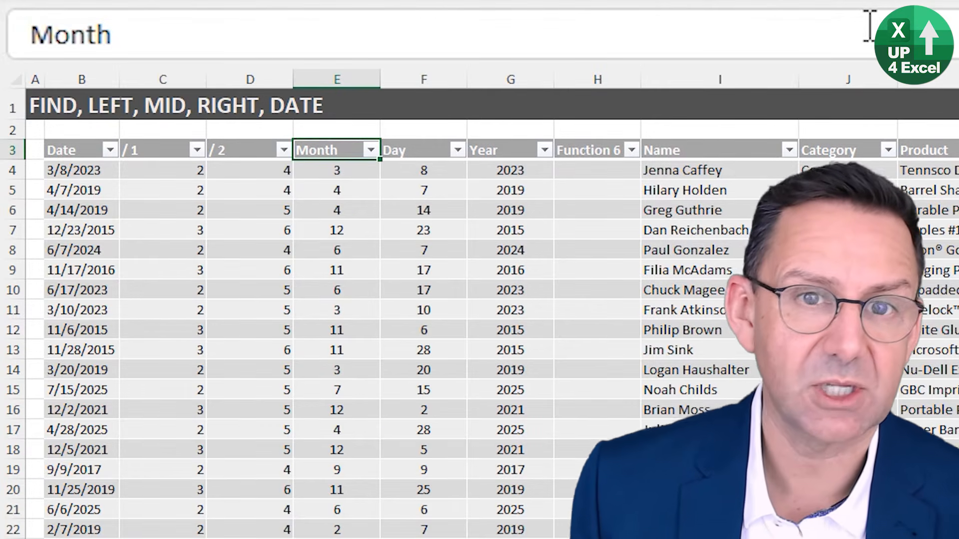
pyautogui.press('Down')
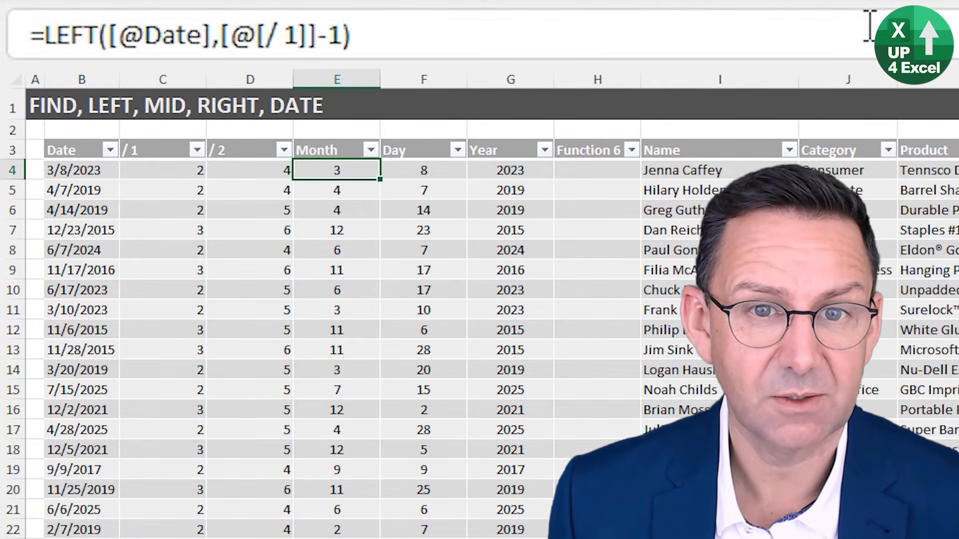
pyautogui.press('Right')
pyautogui.press('Right')
pyautogui.press('Right')
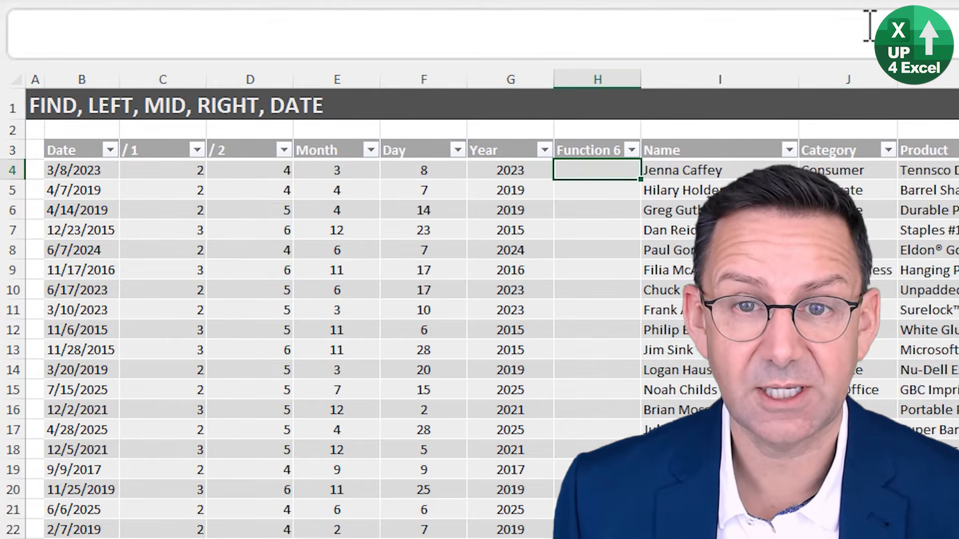
pyautogui.write('=date')
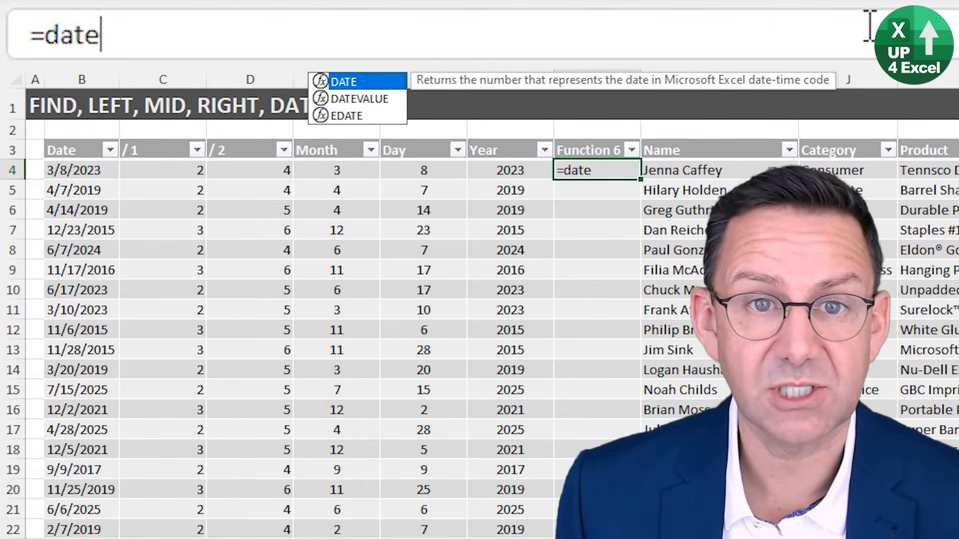
pyautogui.press('Tab')
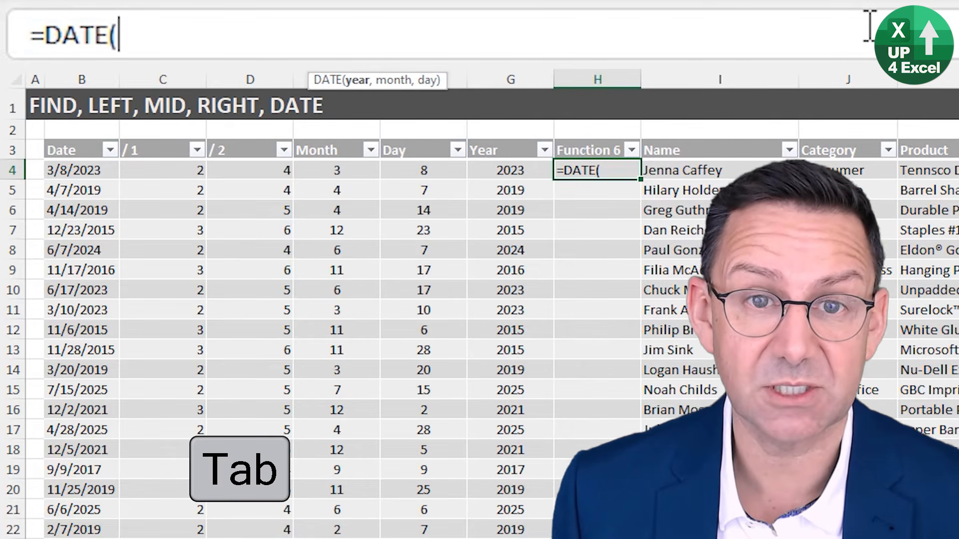
pyautogui.press('Left')
pyautogui.write(',')
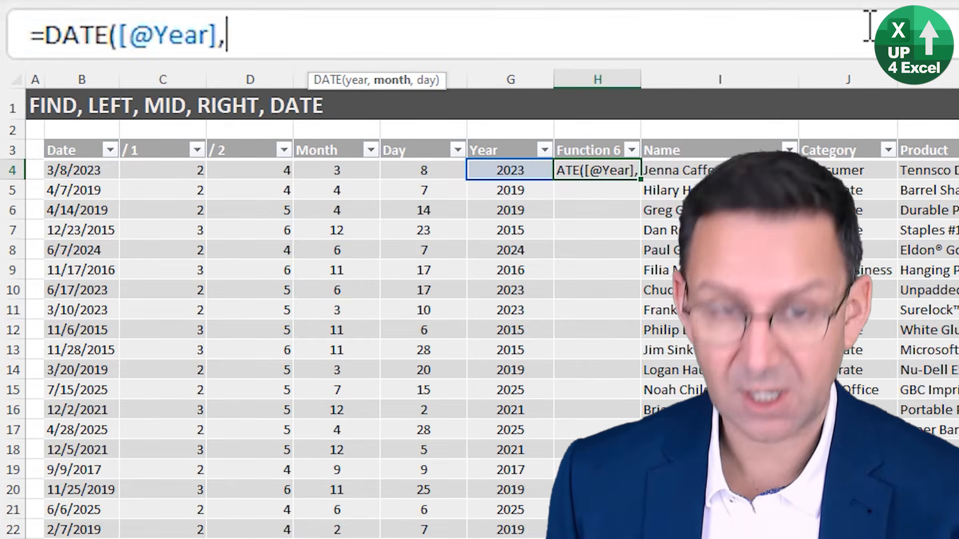
pyautogui.press('Left')
pyautogui.press('Left')
pyautogui.write(',')
pyautogui.press('Left')
pyautogui.press('Left')
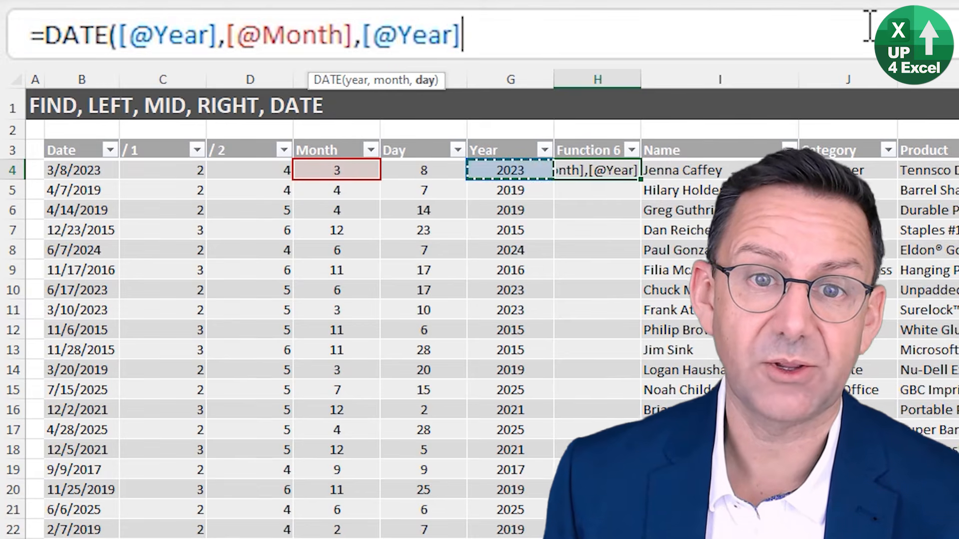
pyautogui.write(',')
pyautogui.press('BackSpace')
pyautogui.write(')')
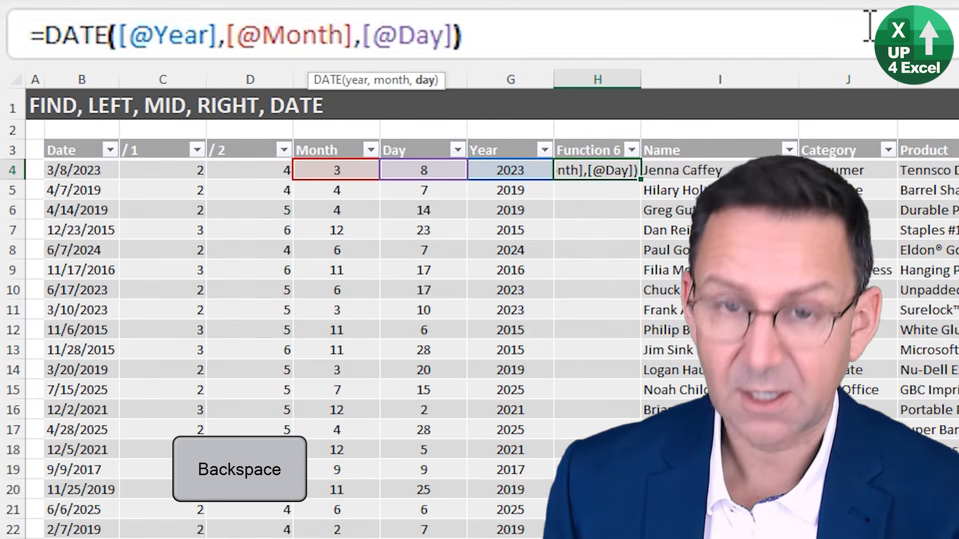
pyautogui.press('Return')
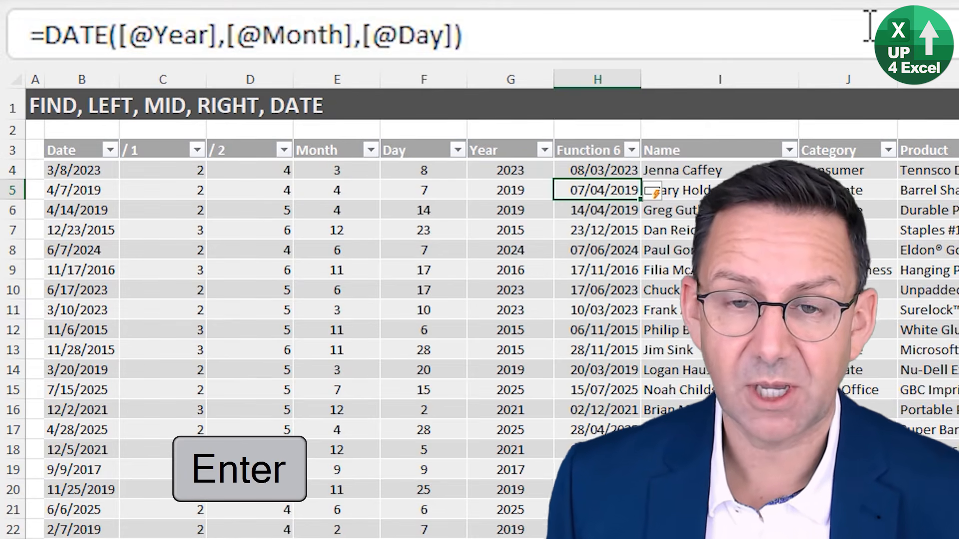
# Step: Format the whole Function 6 column as dates in the dd-mmm-yy style
pyautogui.hotkey('ctrl', 'space')
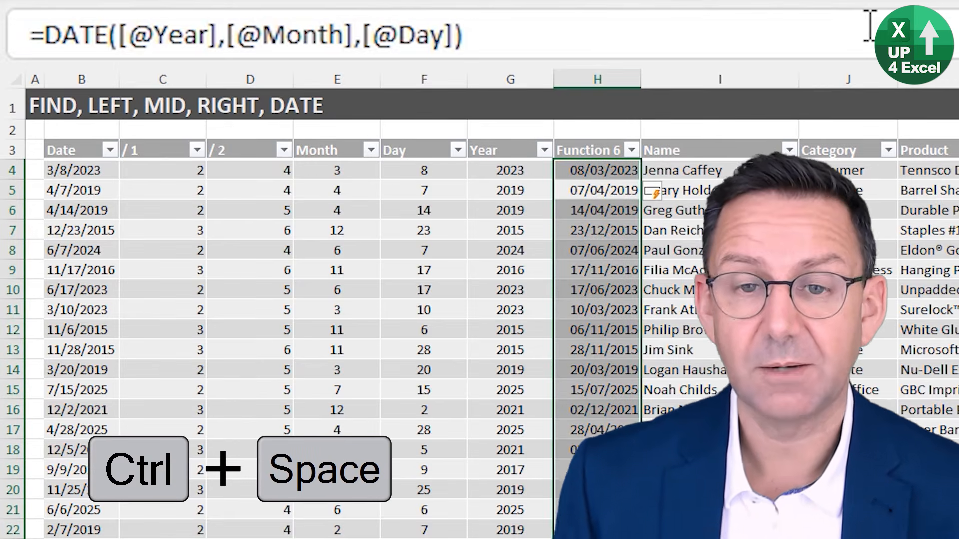
pyautogui.hotkey('ctrl', 'shift', '3')
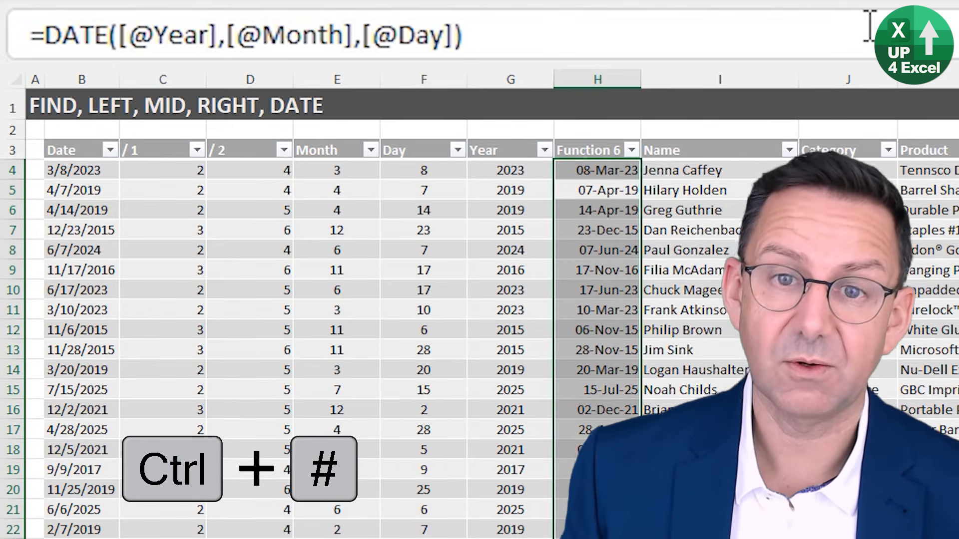
pyautogui.press('Down')
# Step: Rename the Function 6 column header as Date Proper
pyautogui.press('Up')
pyautogui.press('Up')
pyautogui.press('Up')
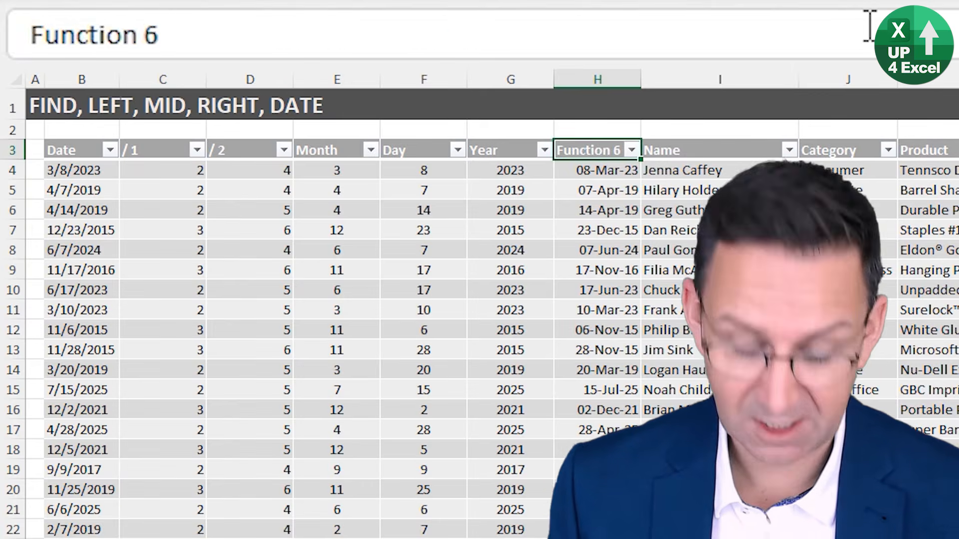
pyautogui.write('Date')
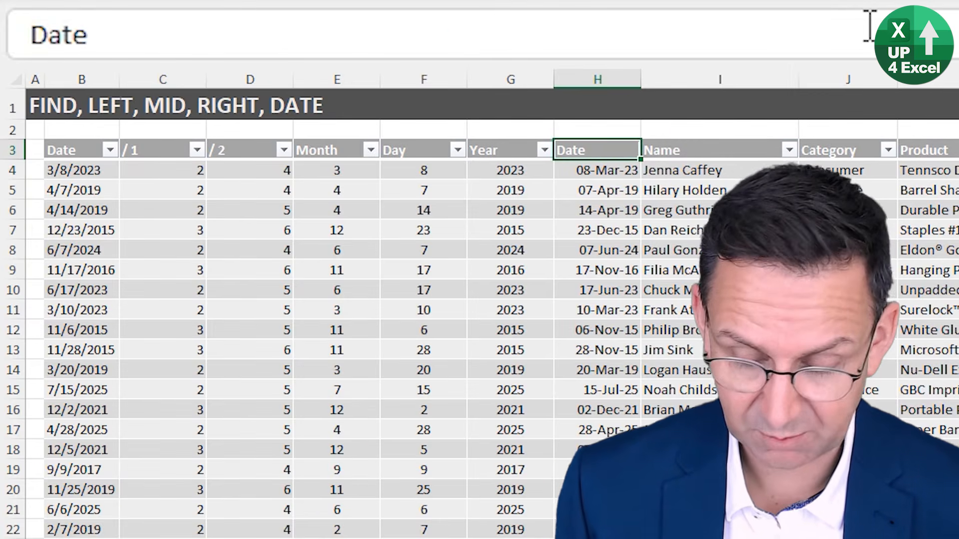
pyautogui.write(' Proper')
pyautogui.press('Return')
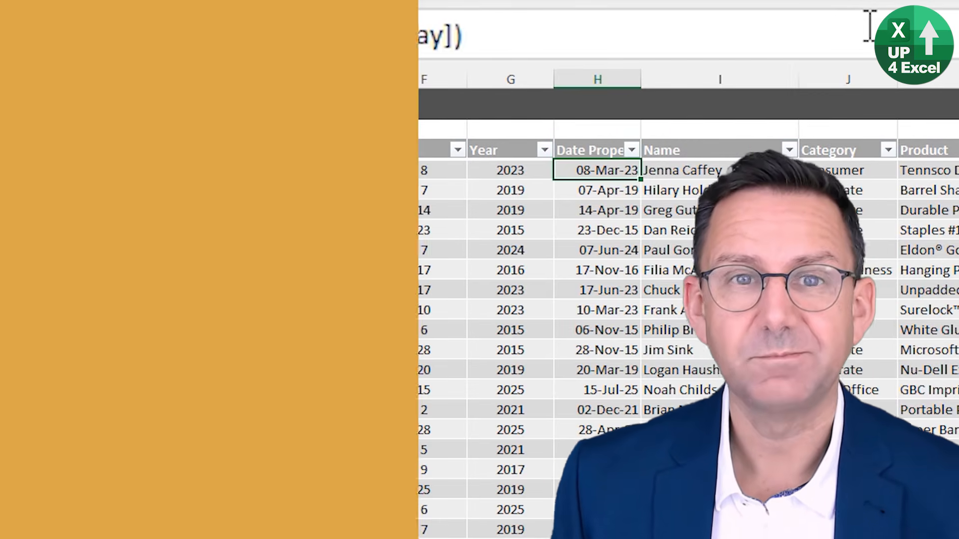